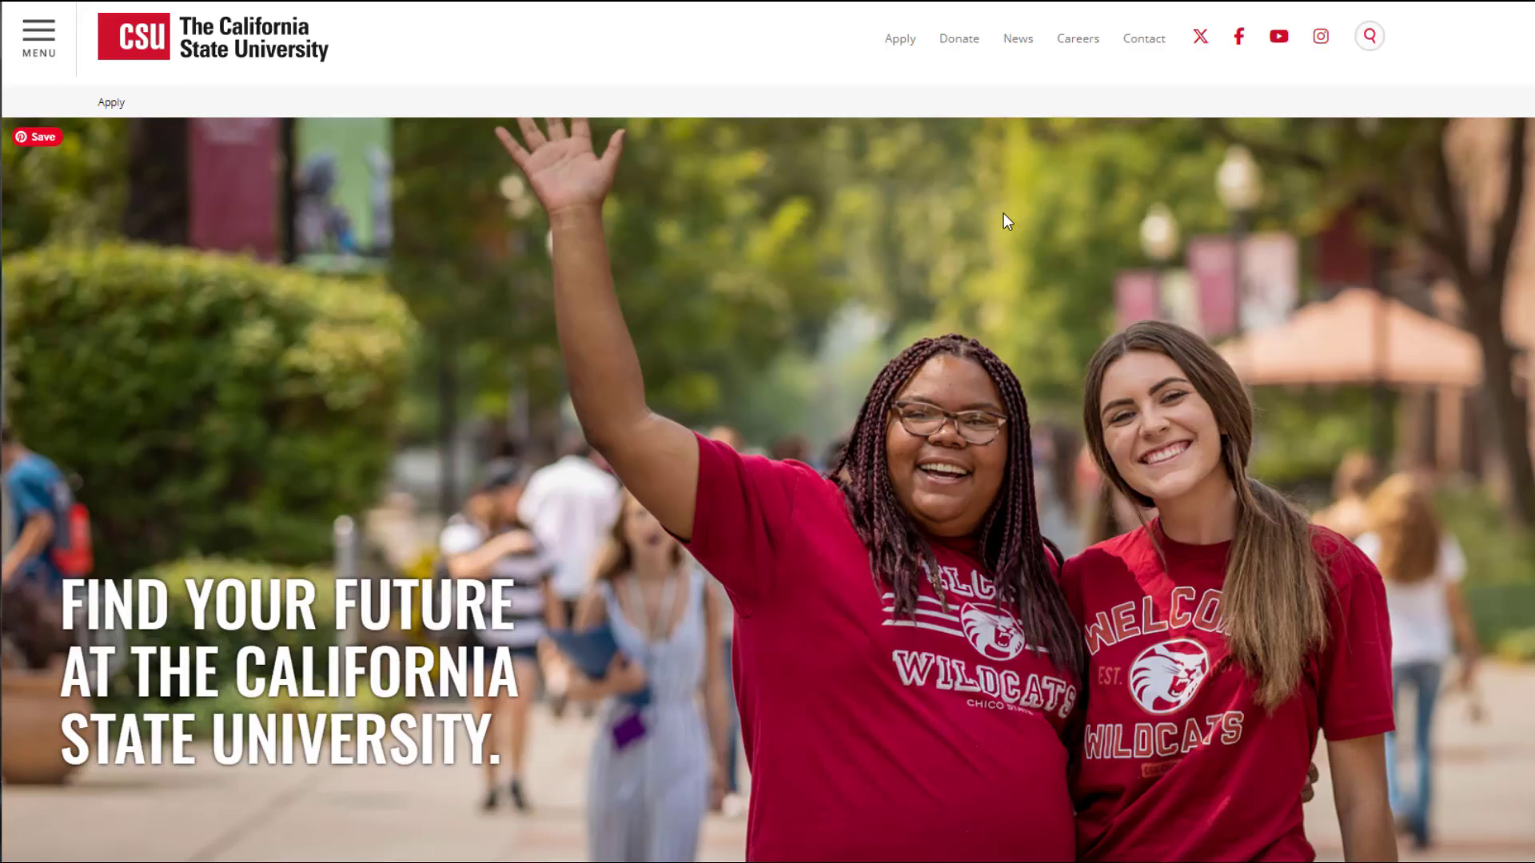
Choose Fall 2024 as the application term and start the Cal State Apply application.
scroll(842, 570, down, 10)
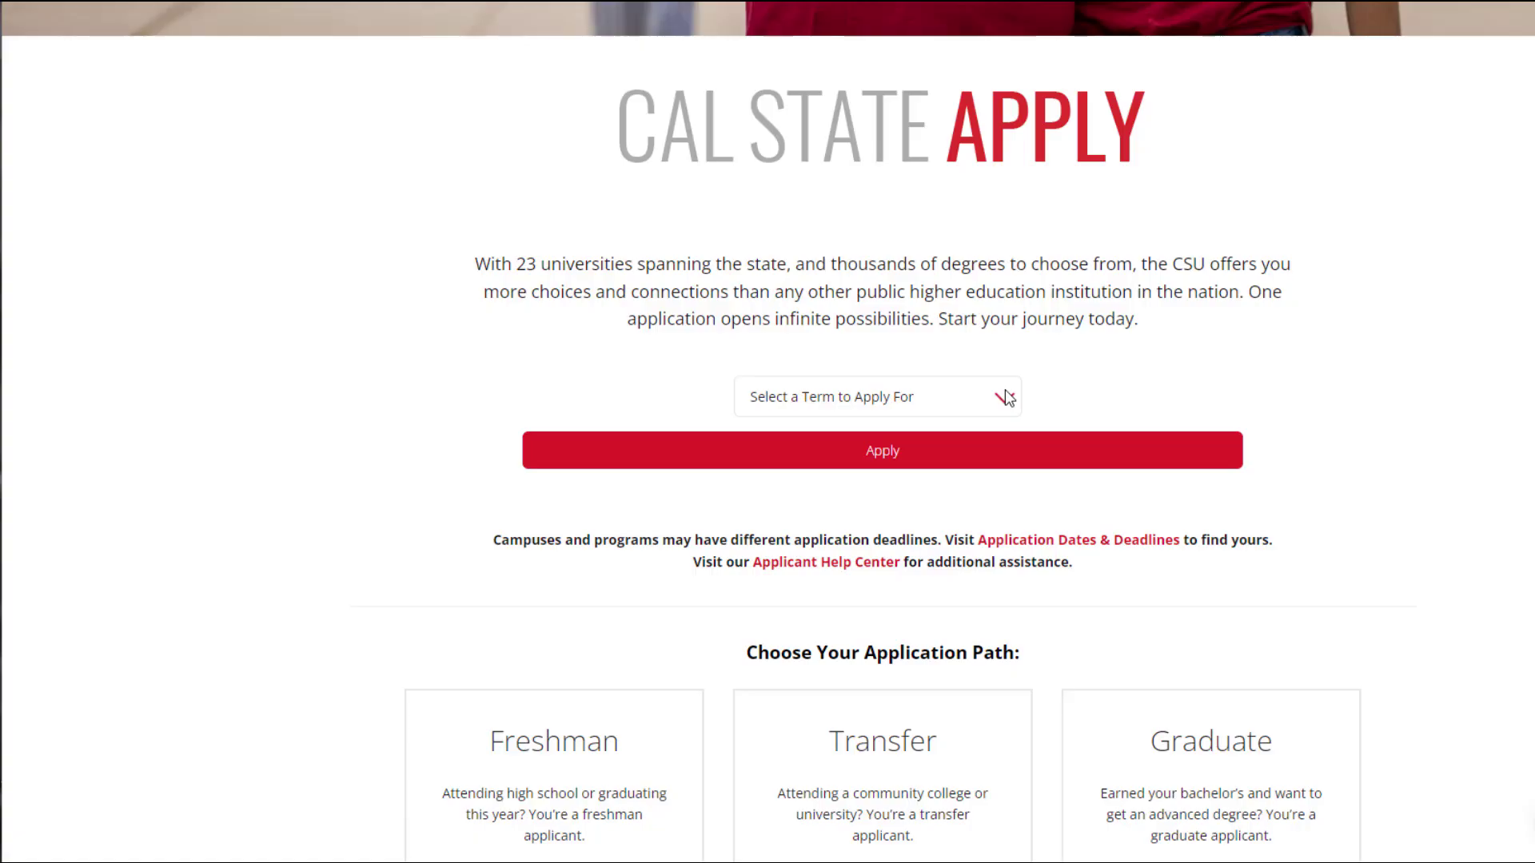
click(1005, 398)
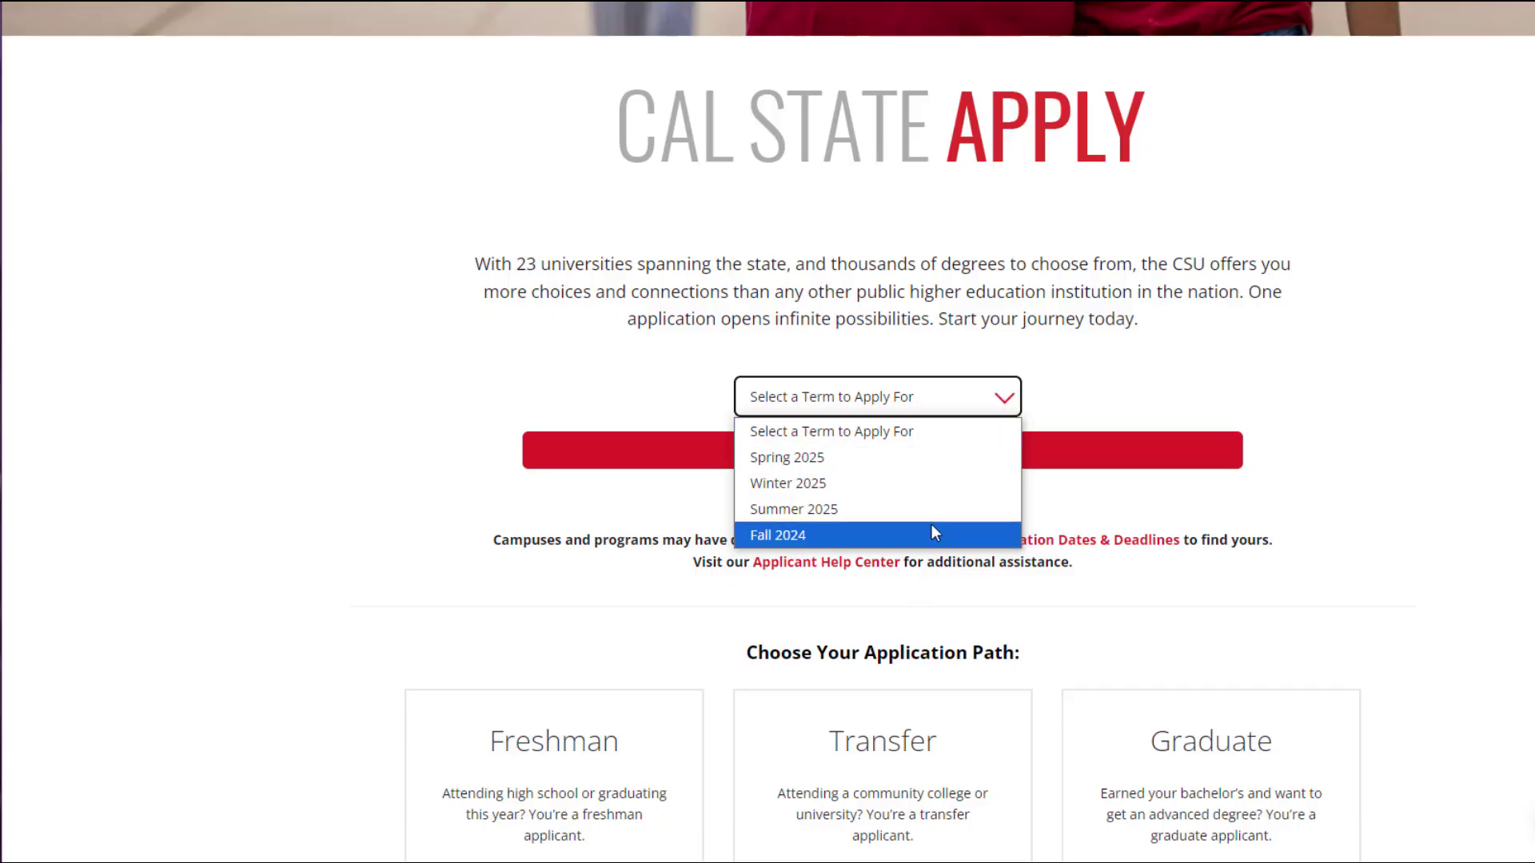
click(933, 531)
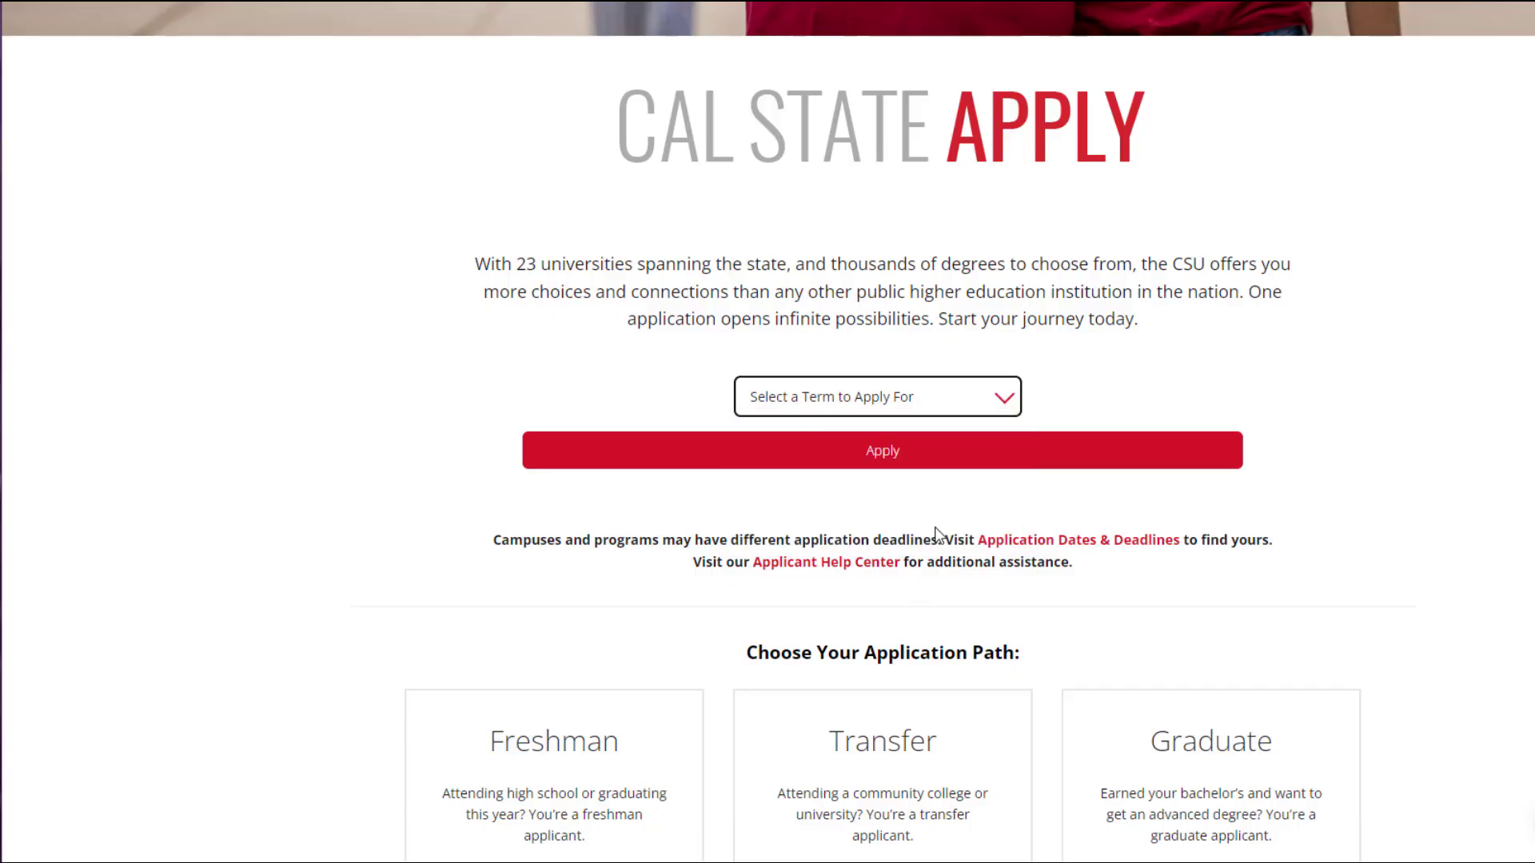
click(933, 464)
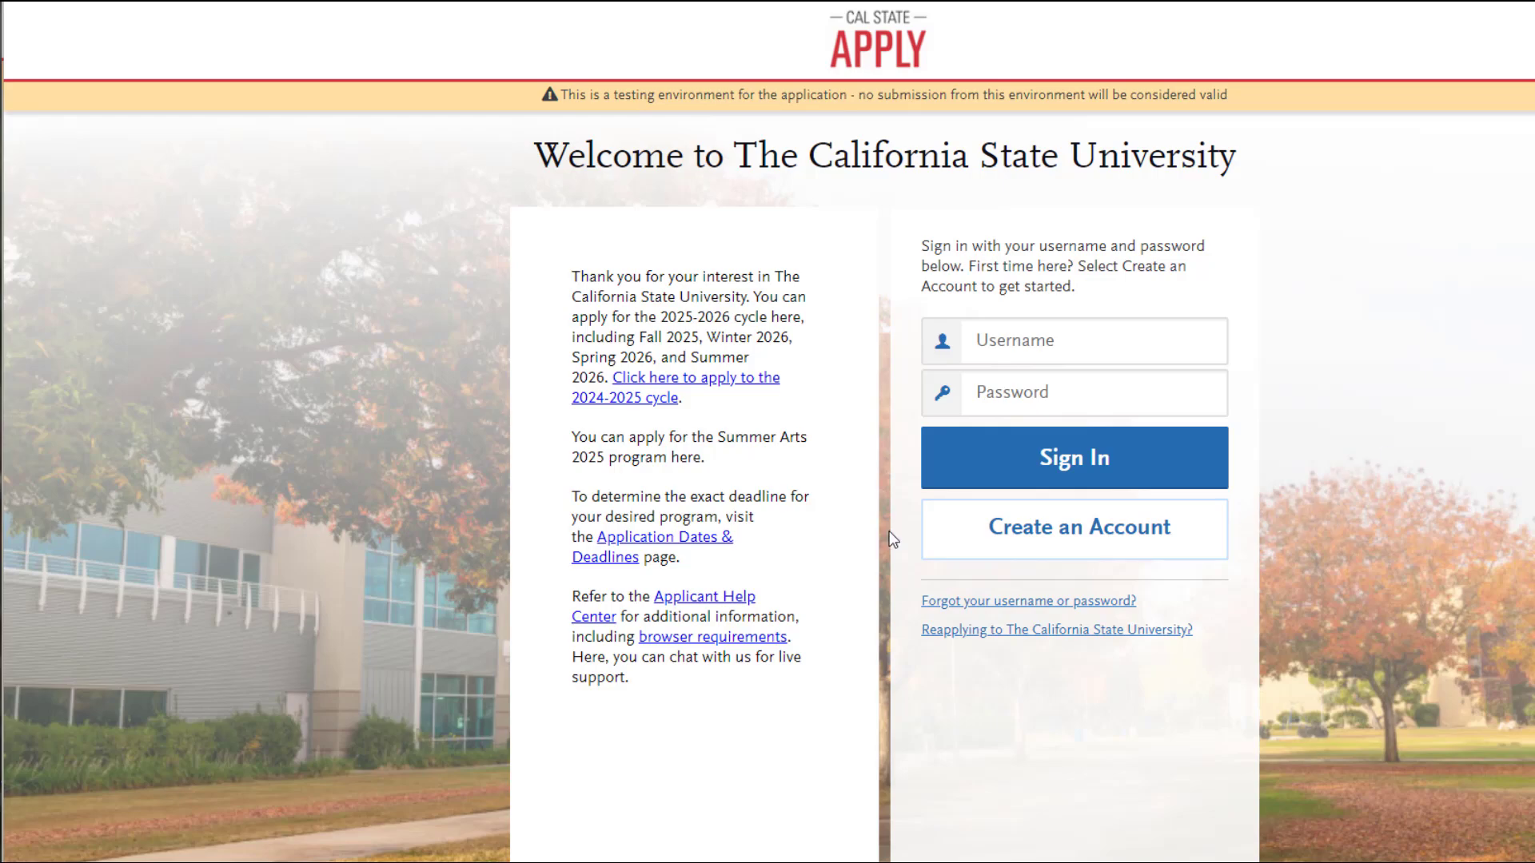
Open the Create an Account form from the Cal State Apply sign-in page.
click(1081, 544)
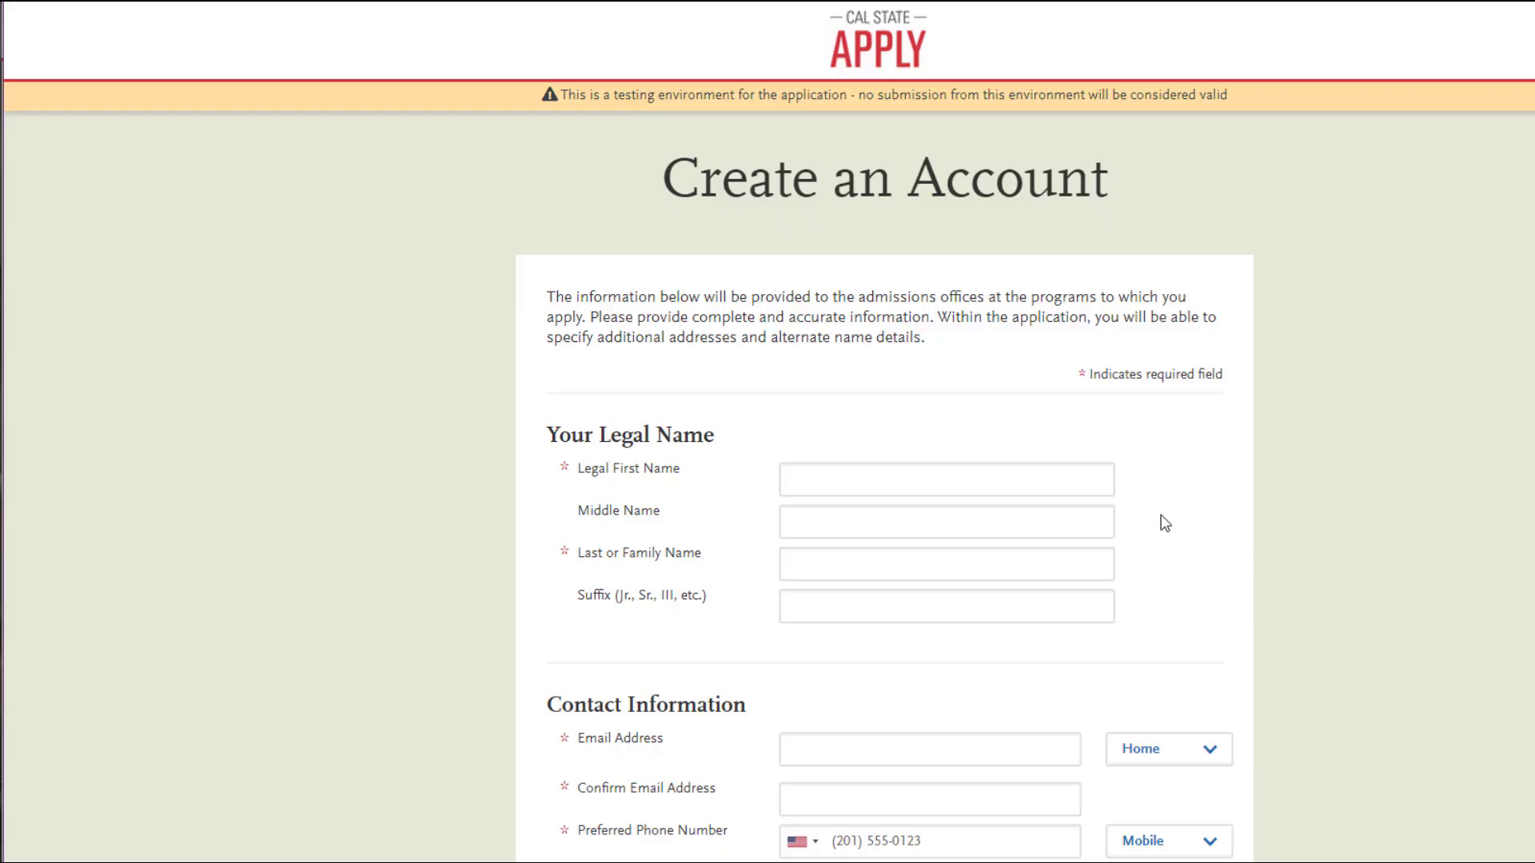
scroll(1164, 523, down, 1)
scroll(1164, 523, down, 3)
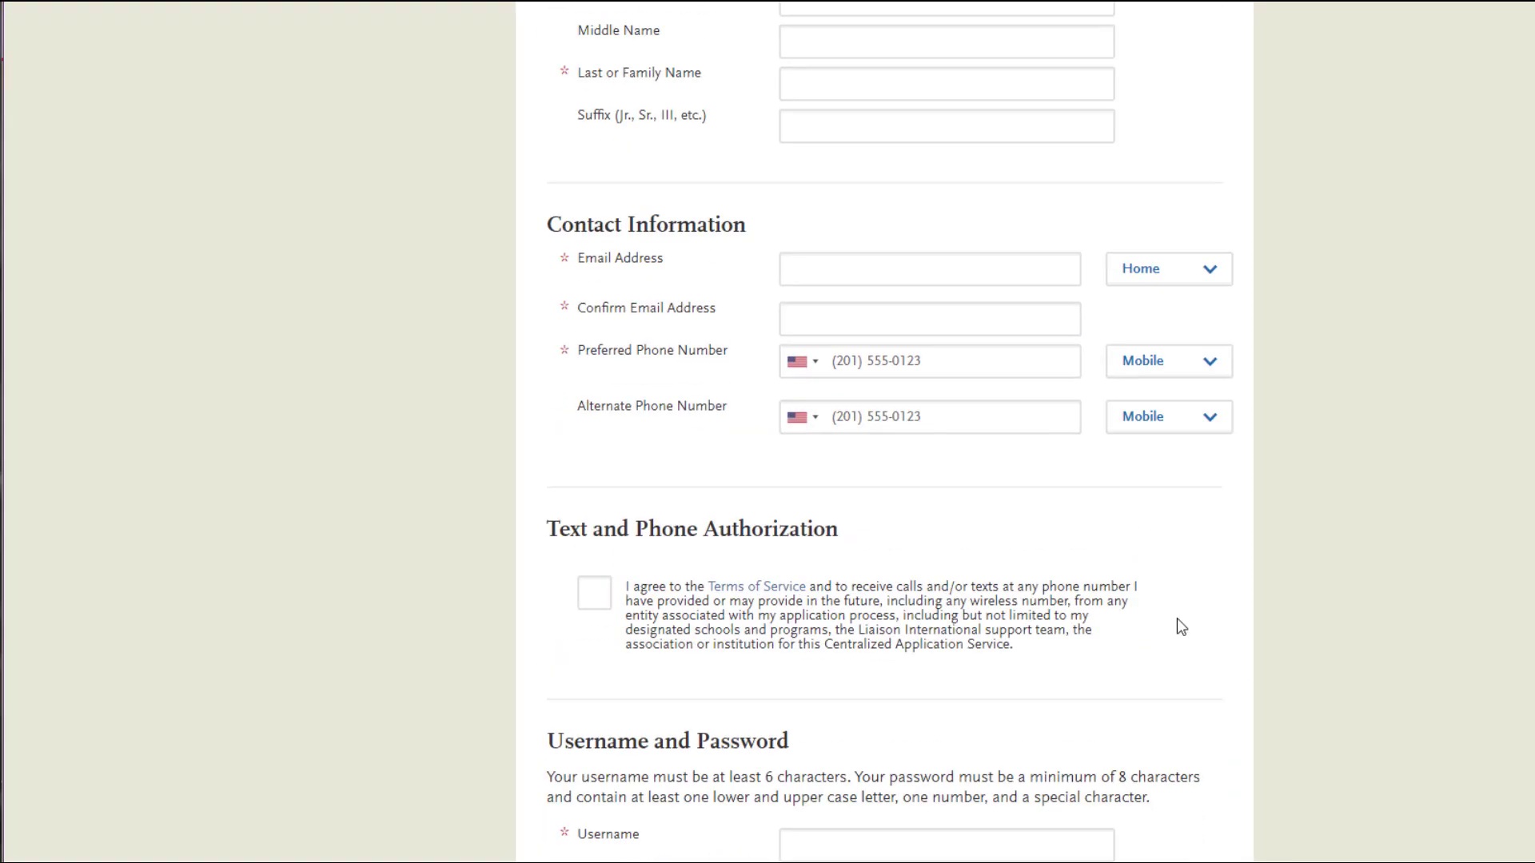
scroll(1177, 626, up, 3)
scroll(1180, 629, down, 1)
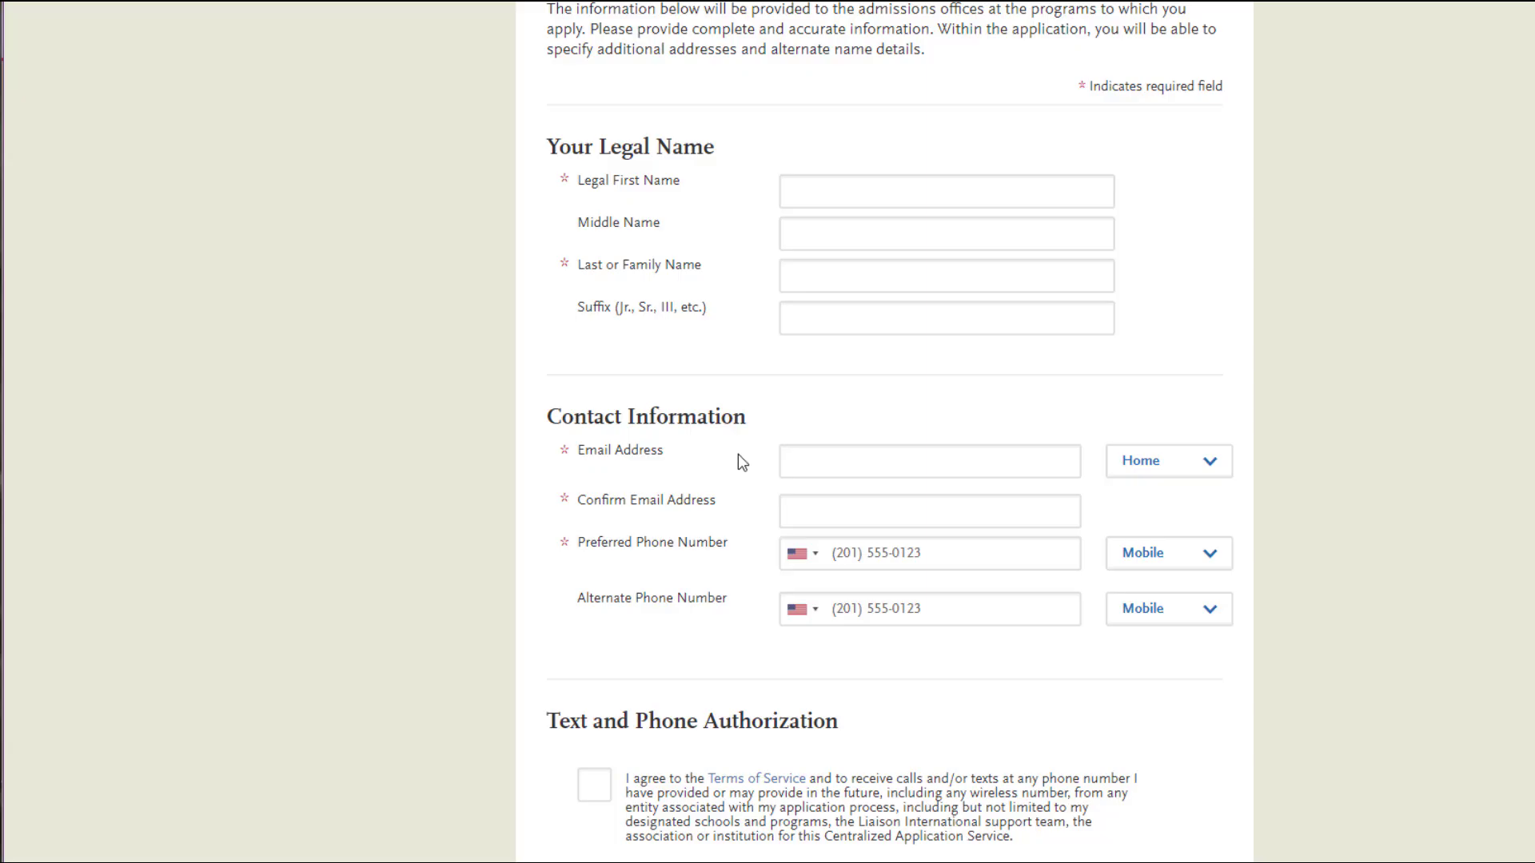
scroll(742, 462, down, 3)
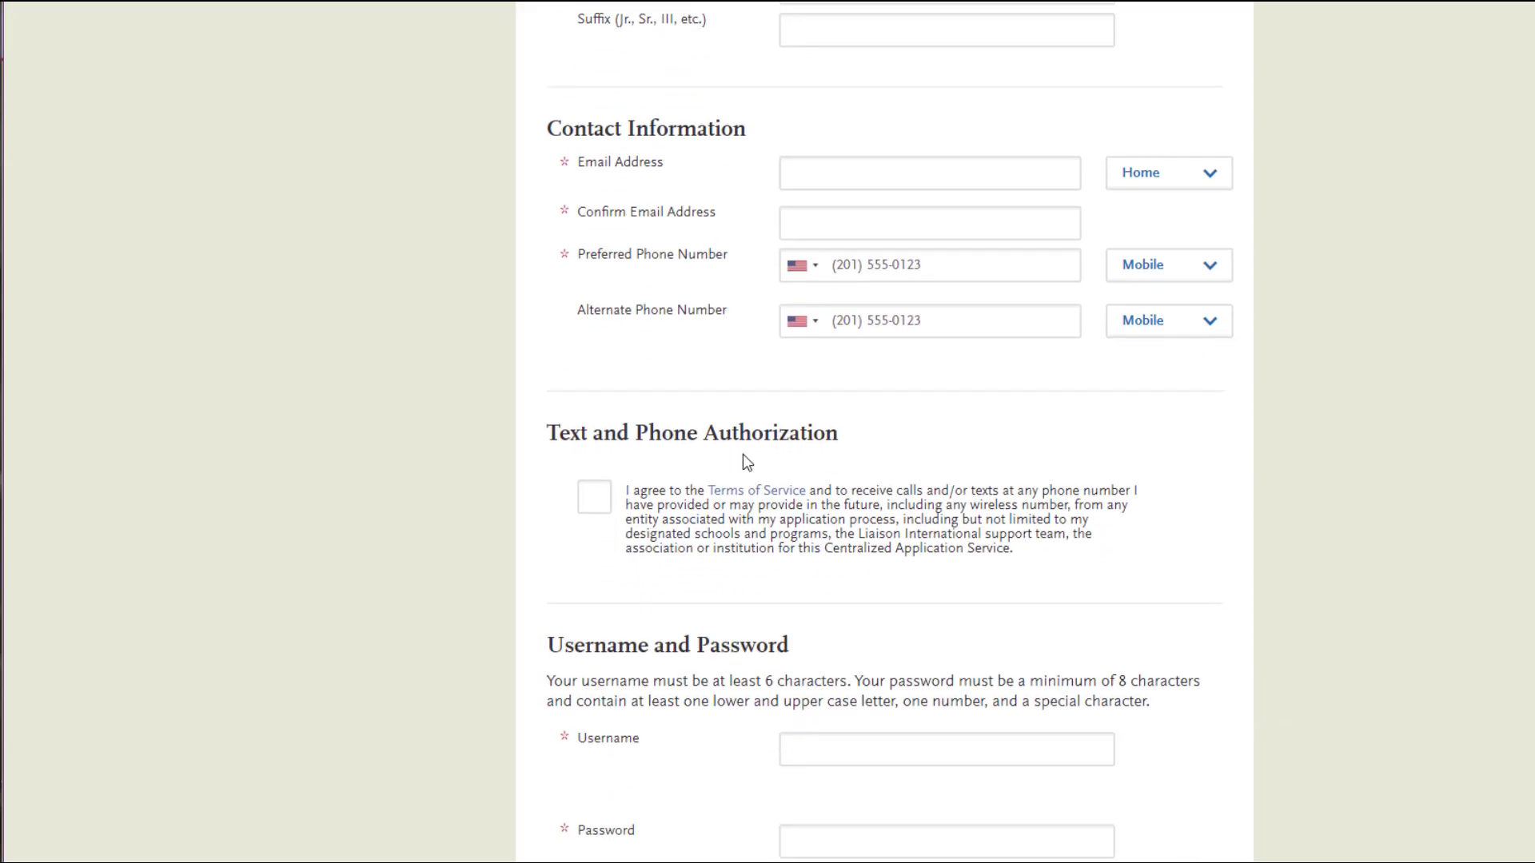
scroll(742, 454, down, 4)
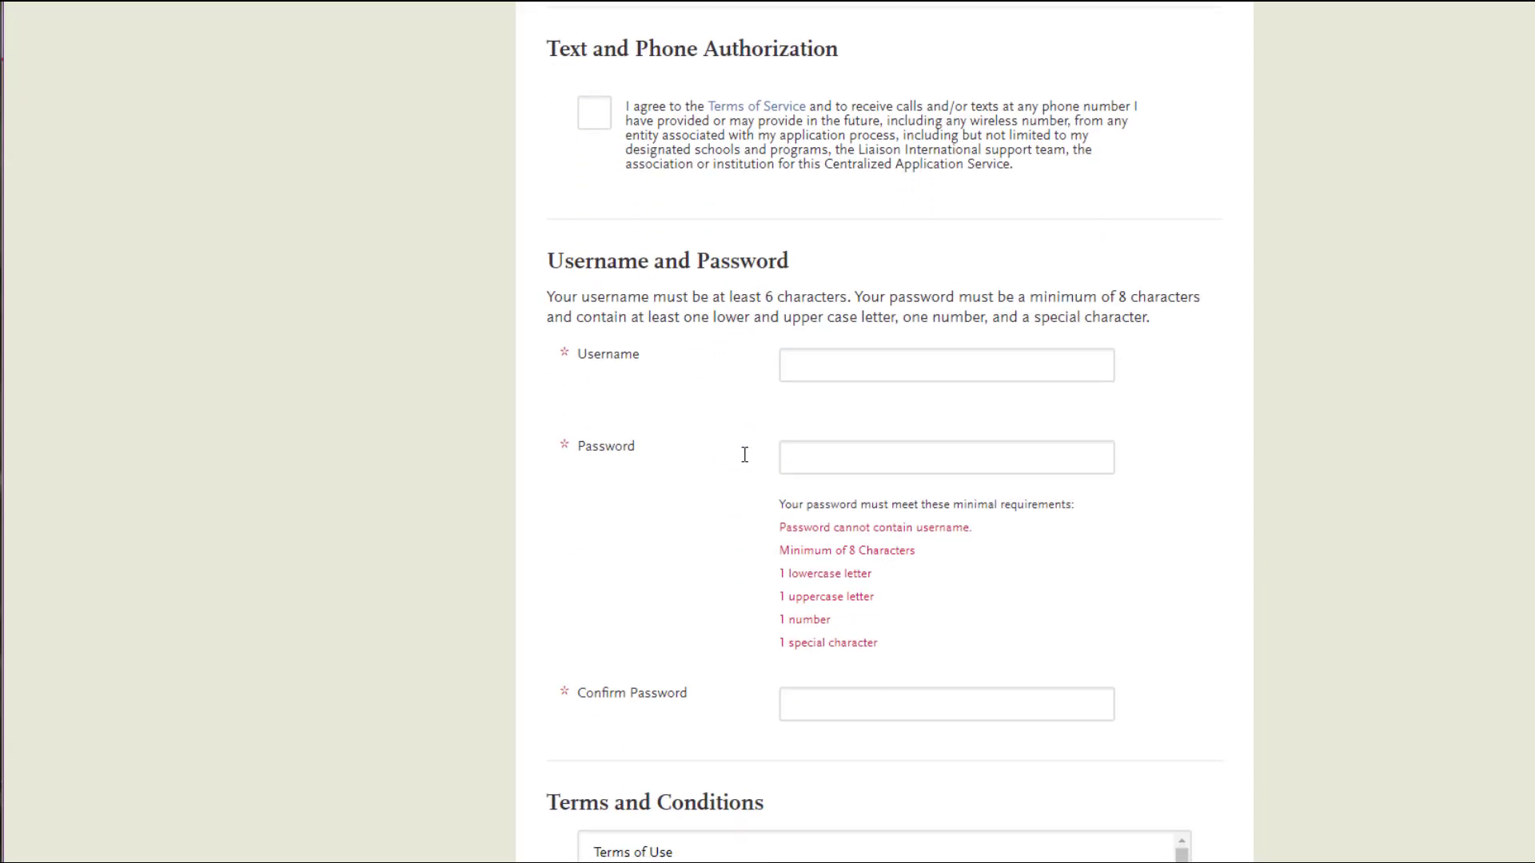
scroll(743, 456, down, 1)
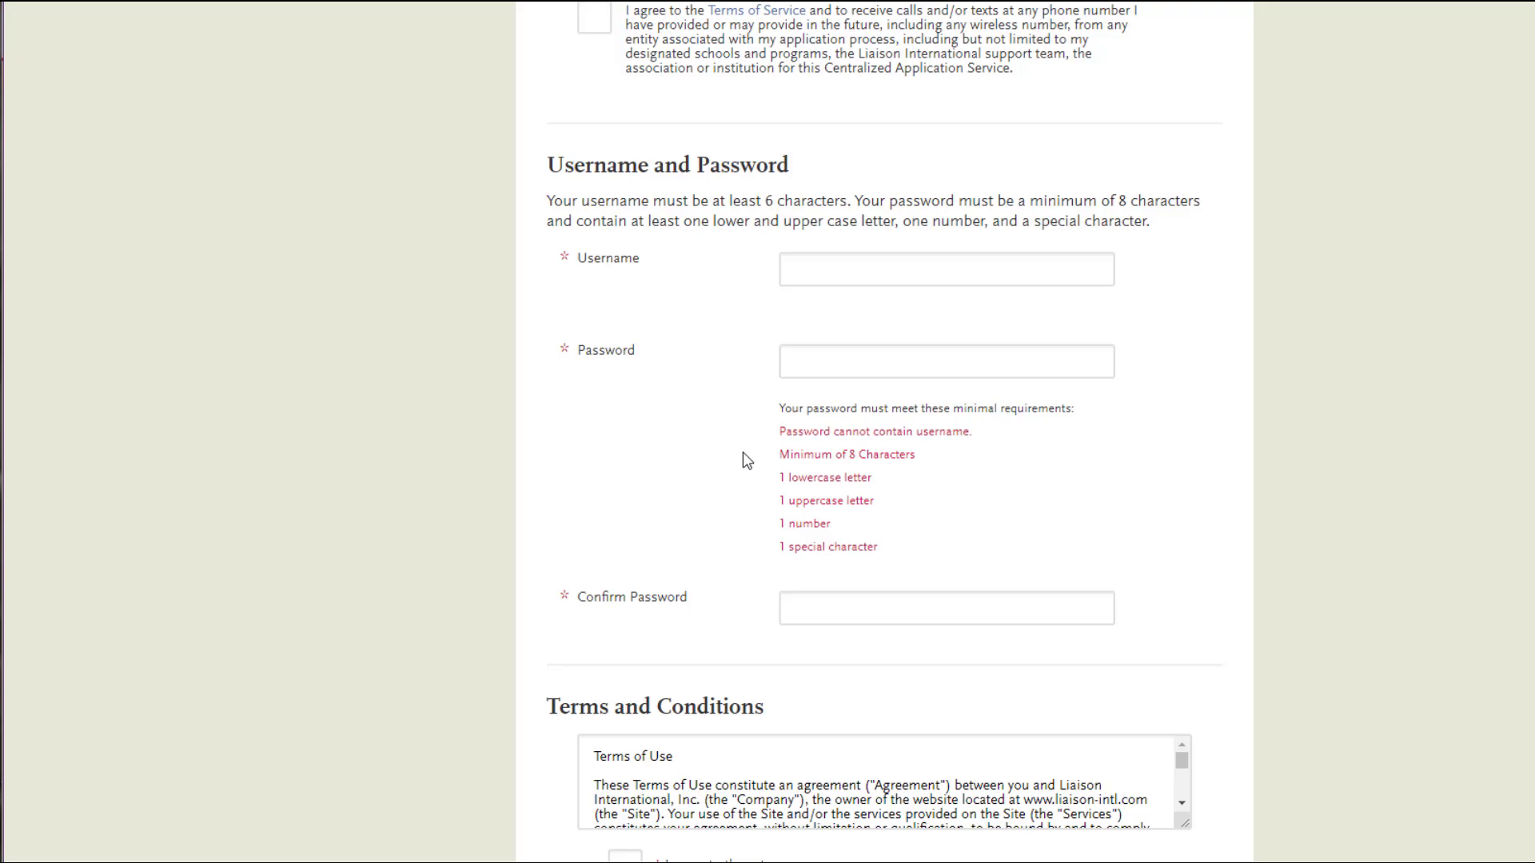
scroll(746, 461, down, 2)
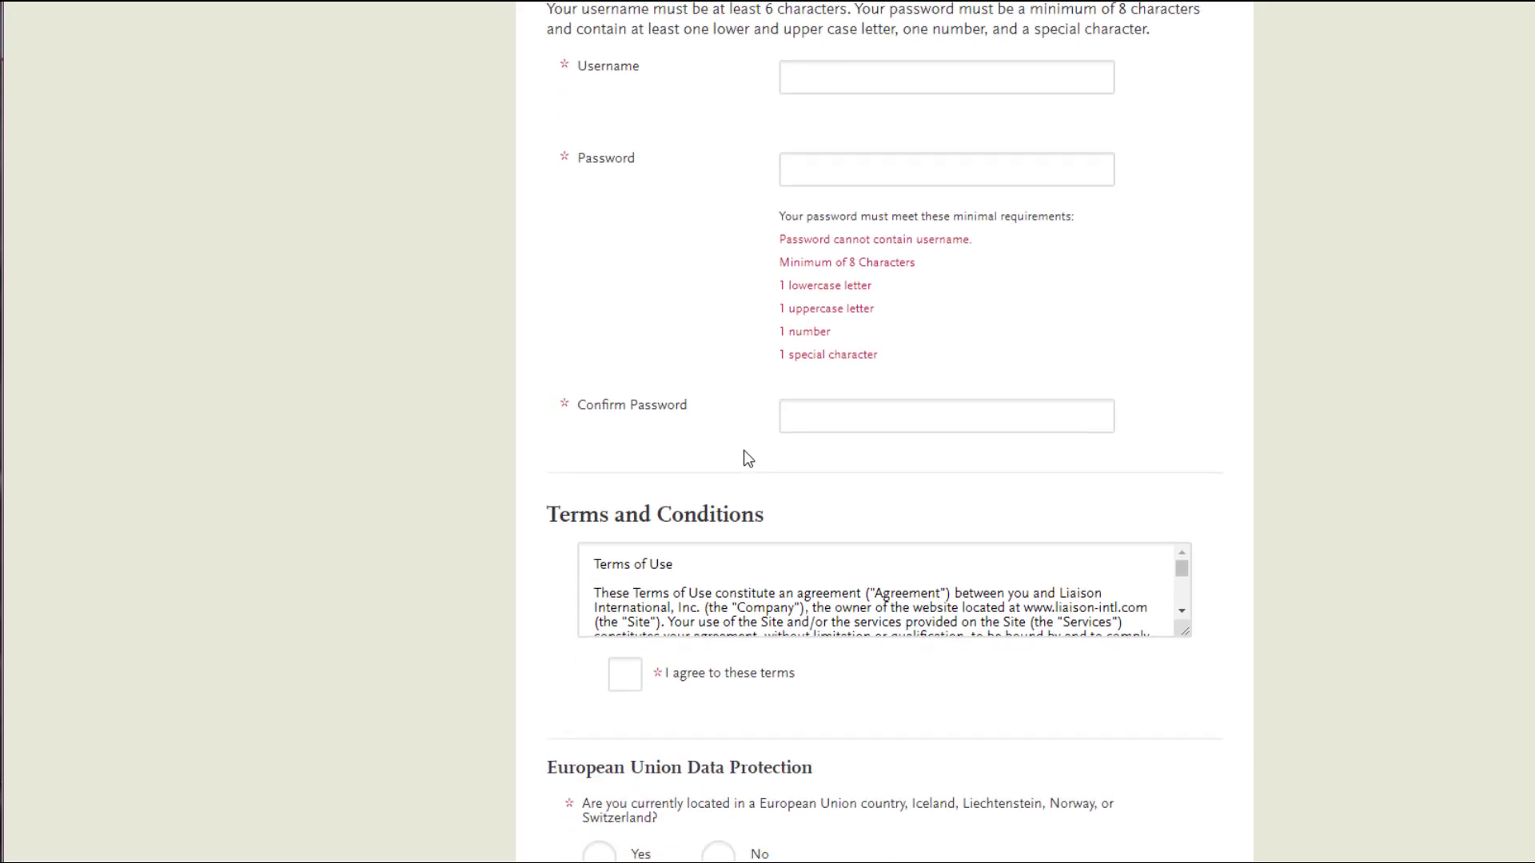
scroll(748, 458, down, 3)
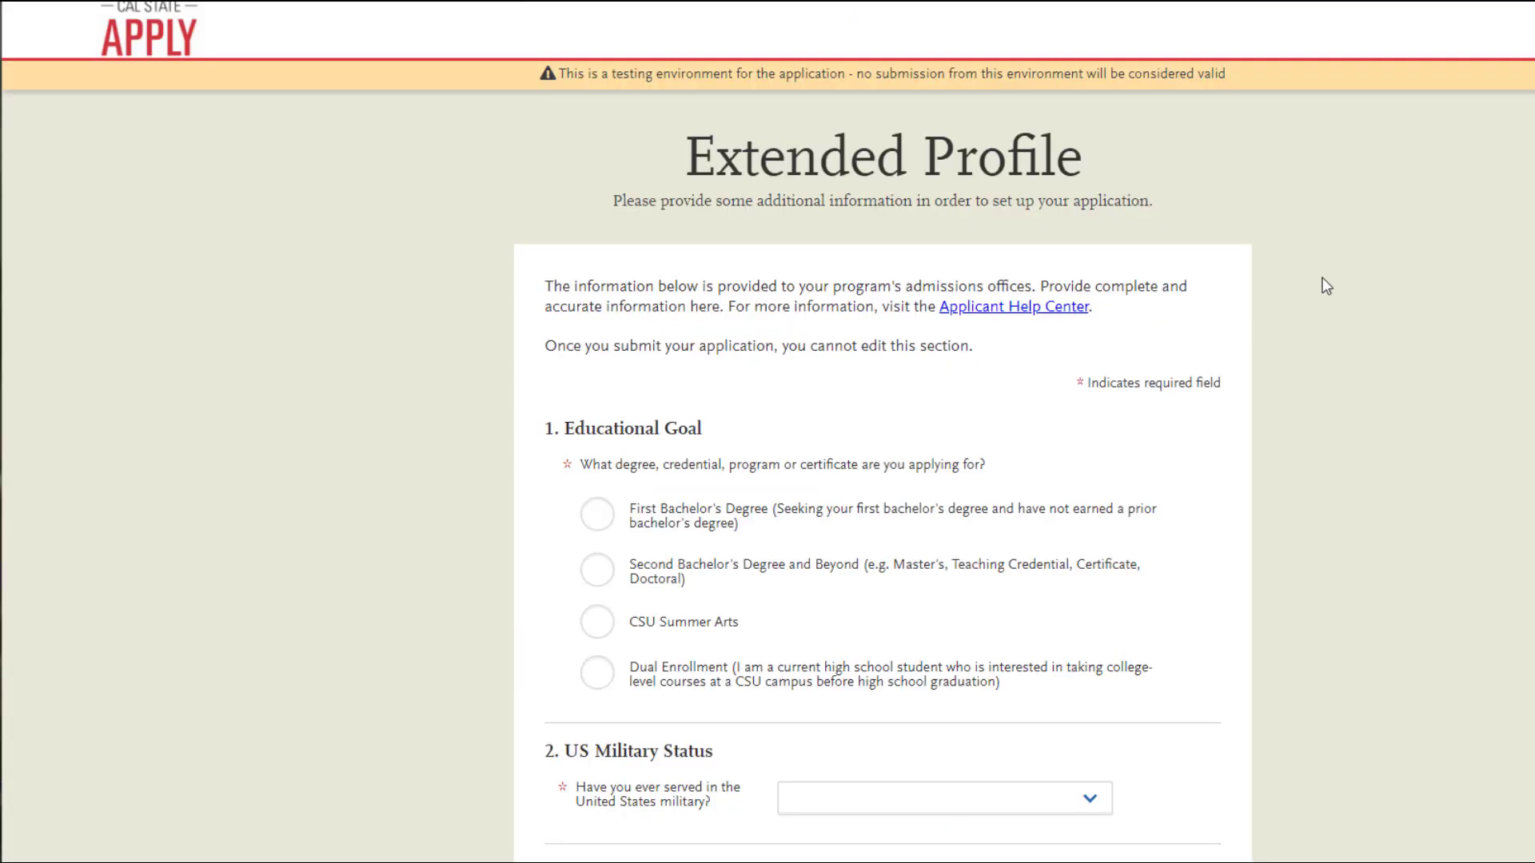
Select First Bachelor's Degree under Educational Goal on the Extended Profile.
click(598, 520)
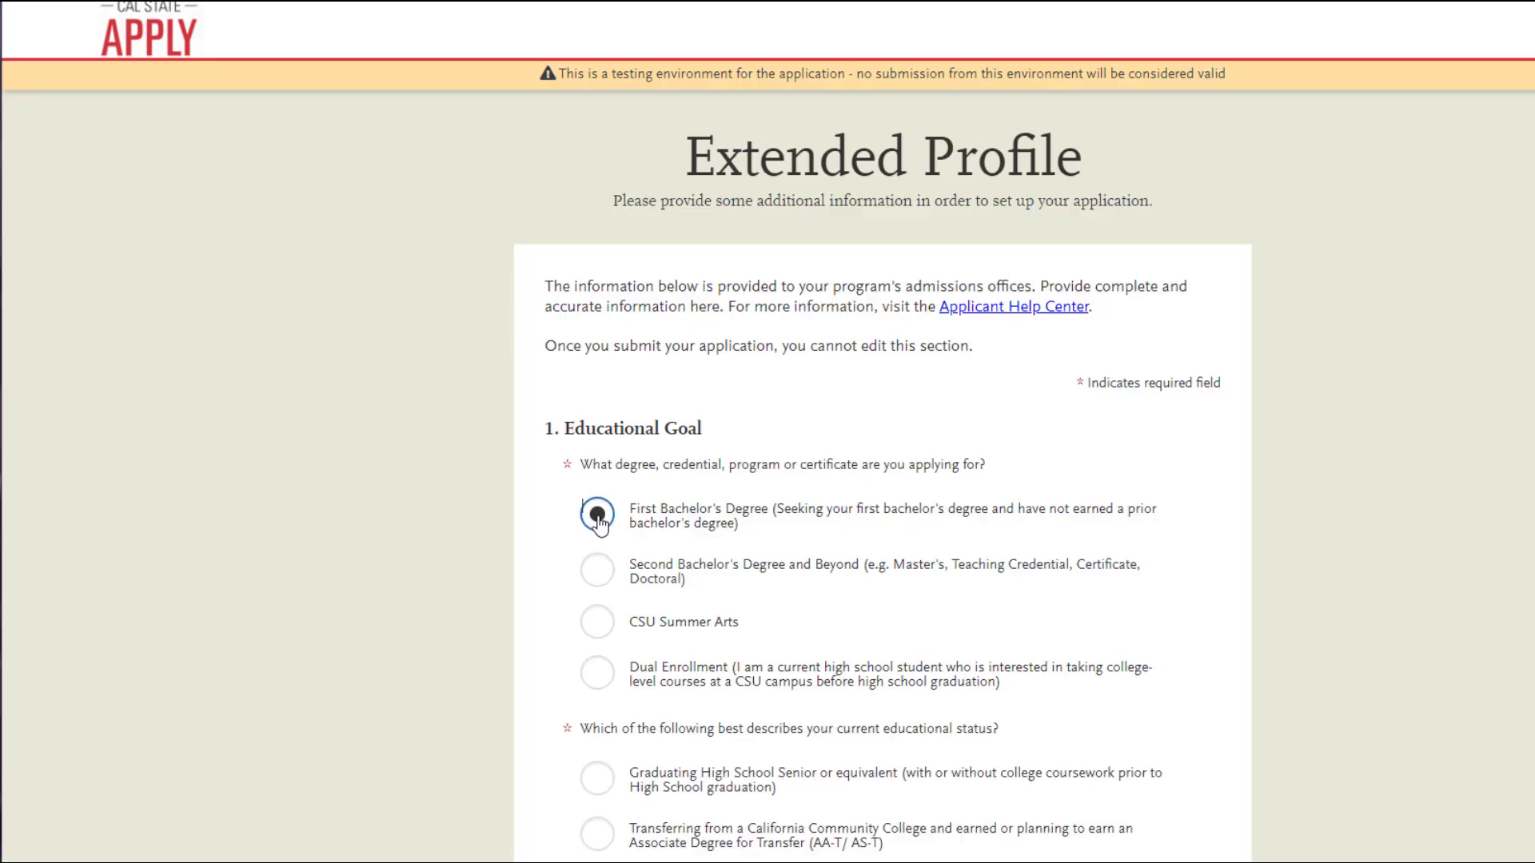
scroll(953, 492, down, 1)
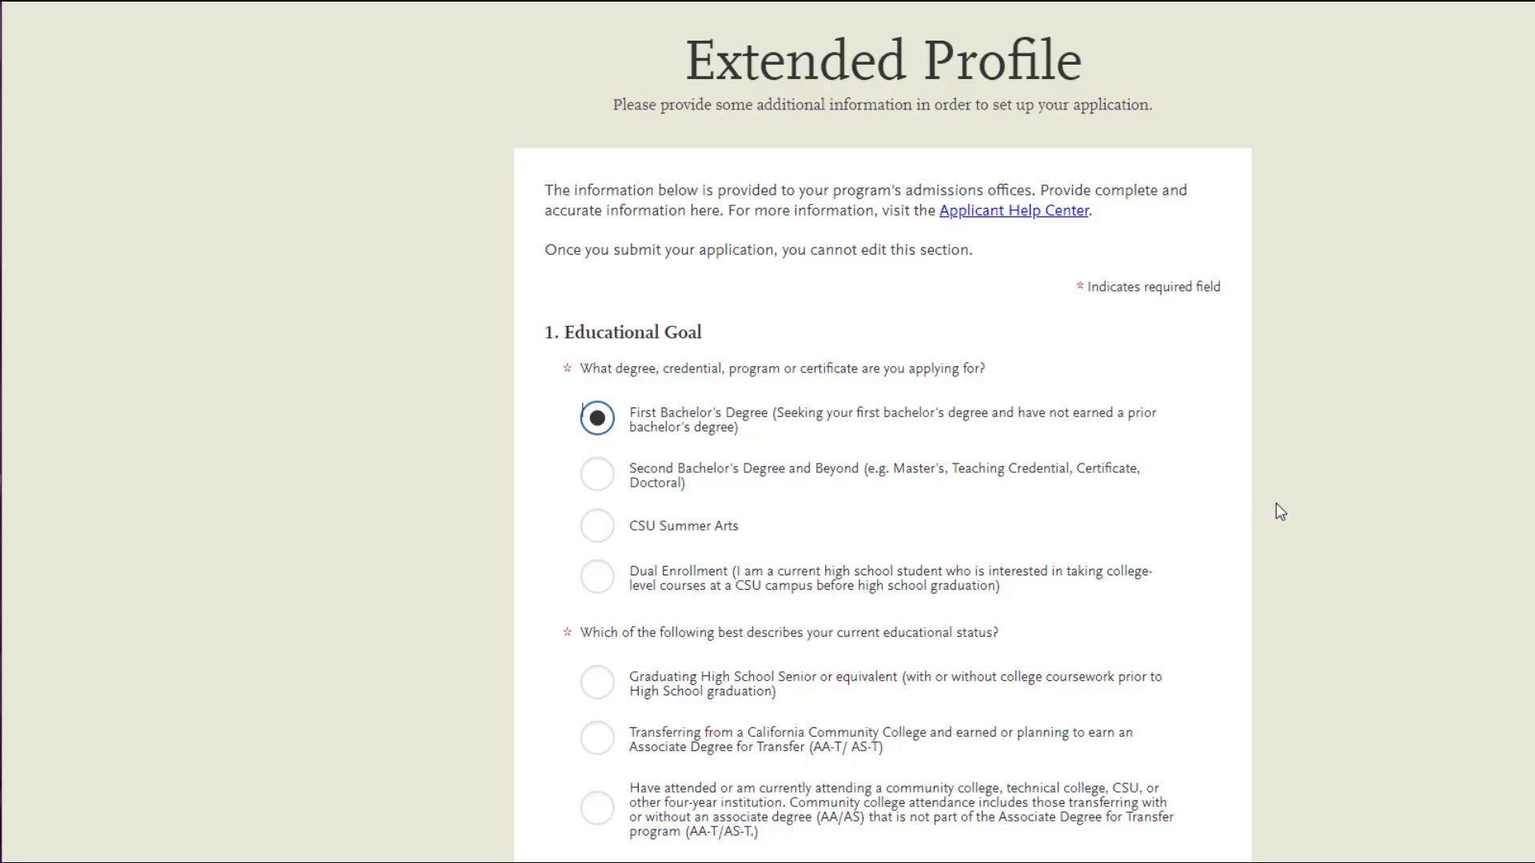
scroll(1279, 512, down, 1)
scroll(1276, 510, down, 3)
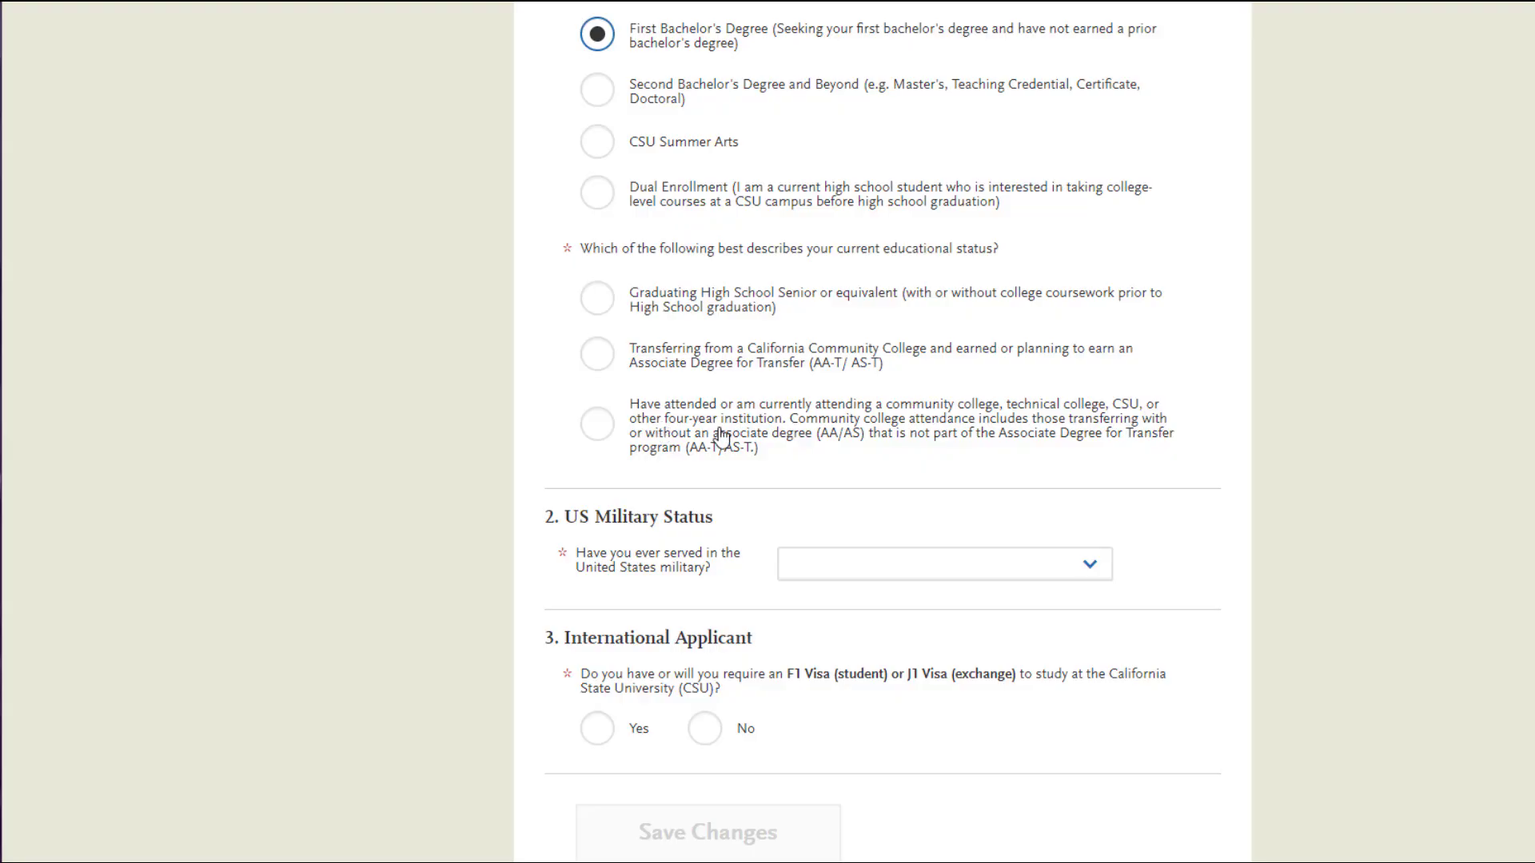
Mark status as transferring from a California Community College, then view Cal Poly's Returning Students page.
click(597, 301)
click(596, 301)
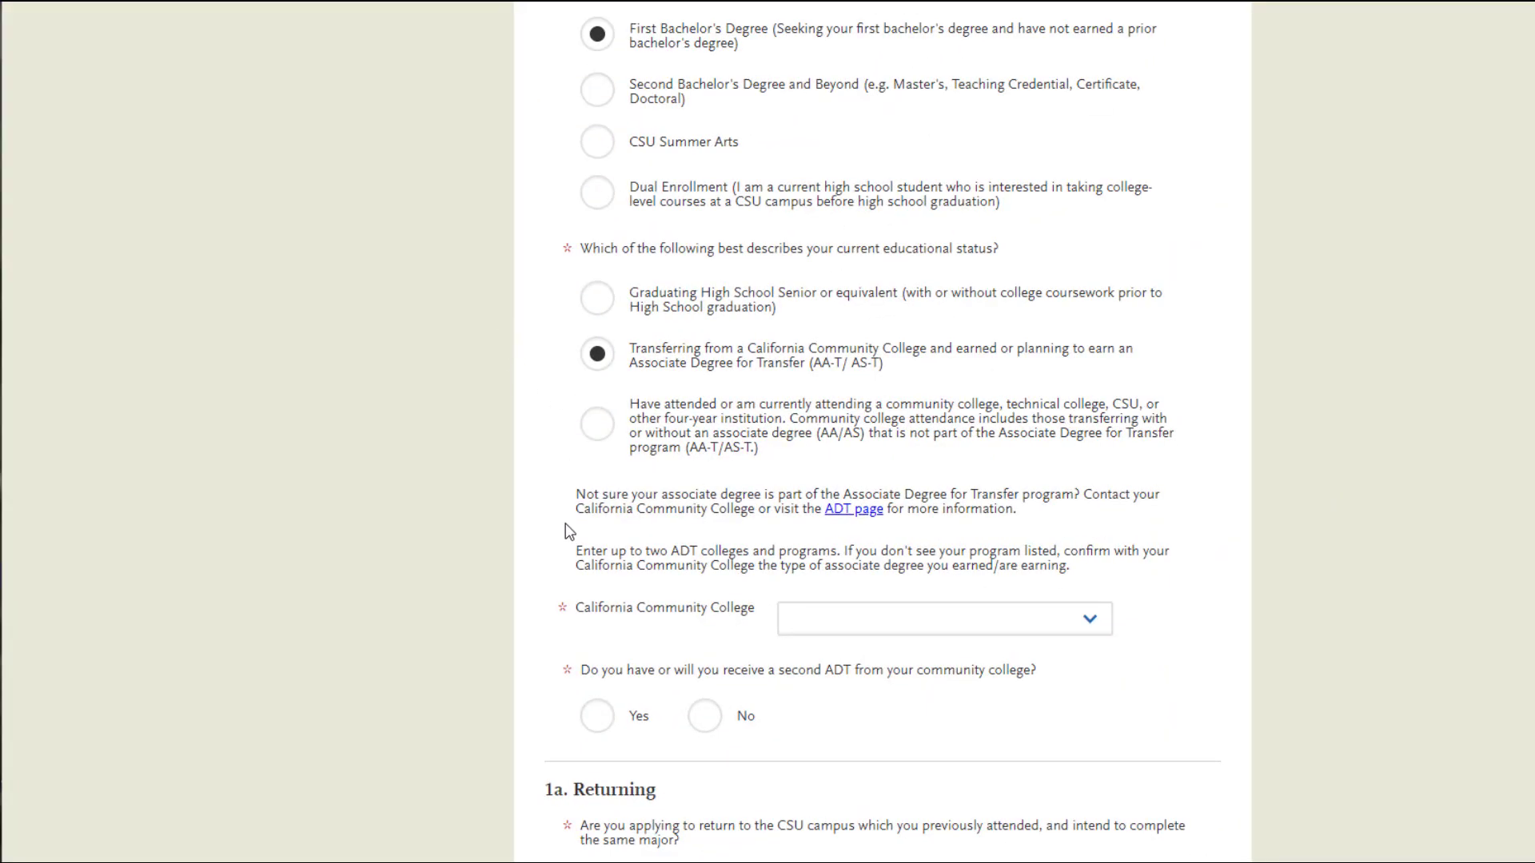
scroll(564, 523, down, 5)
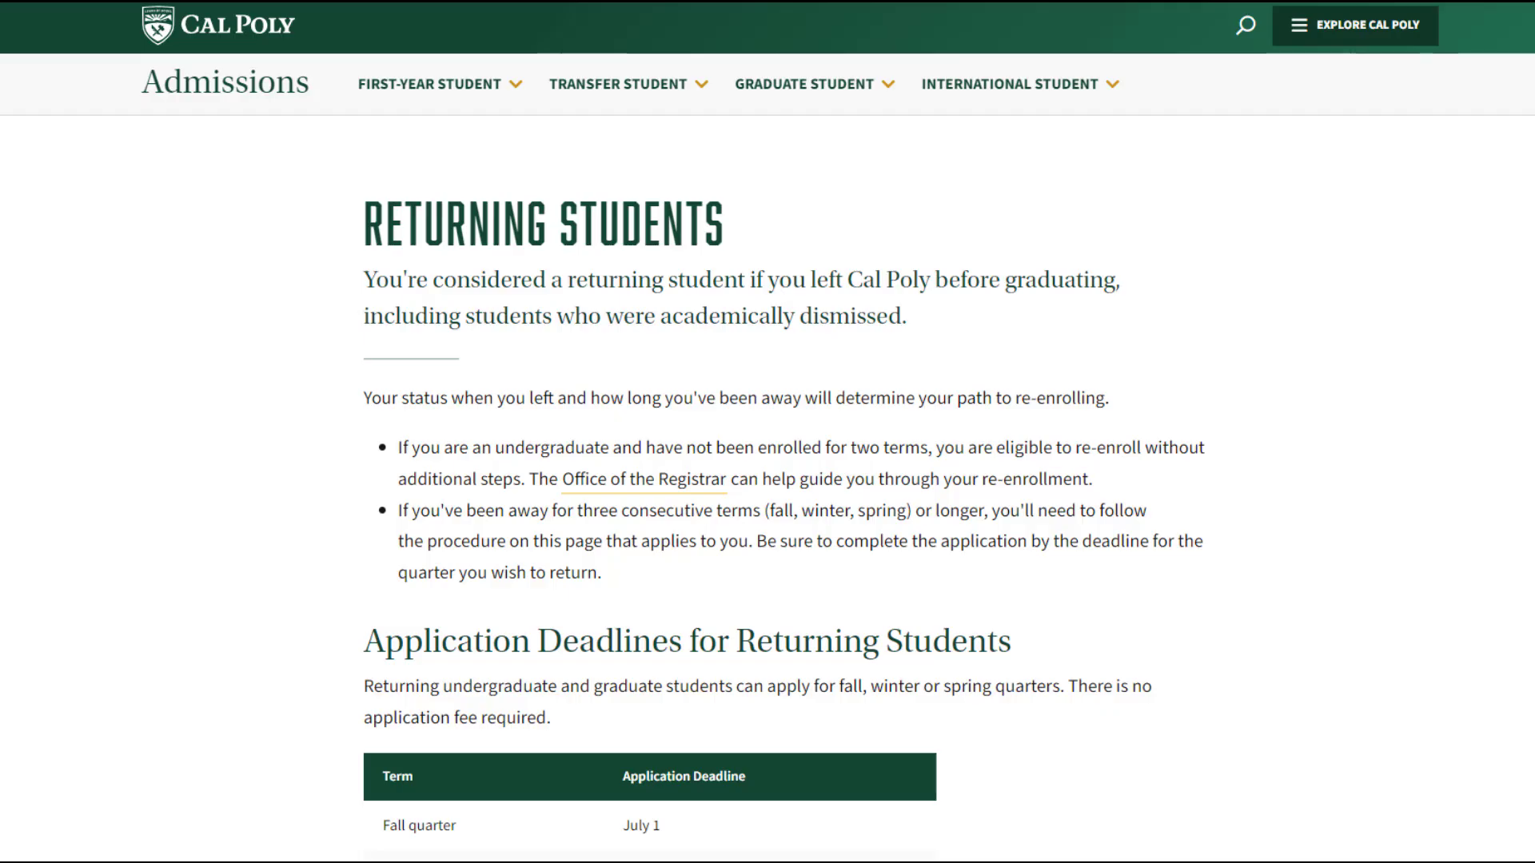
scroll(767, 432, down, 2)
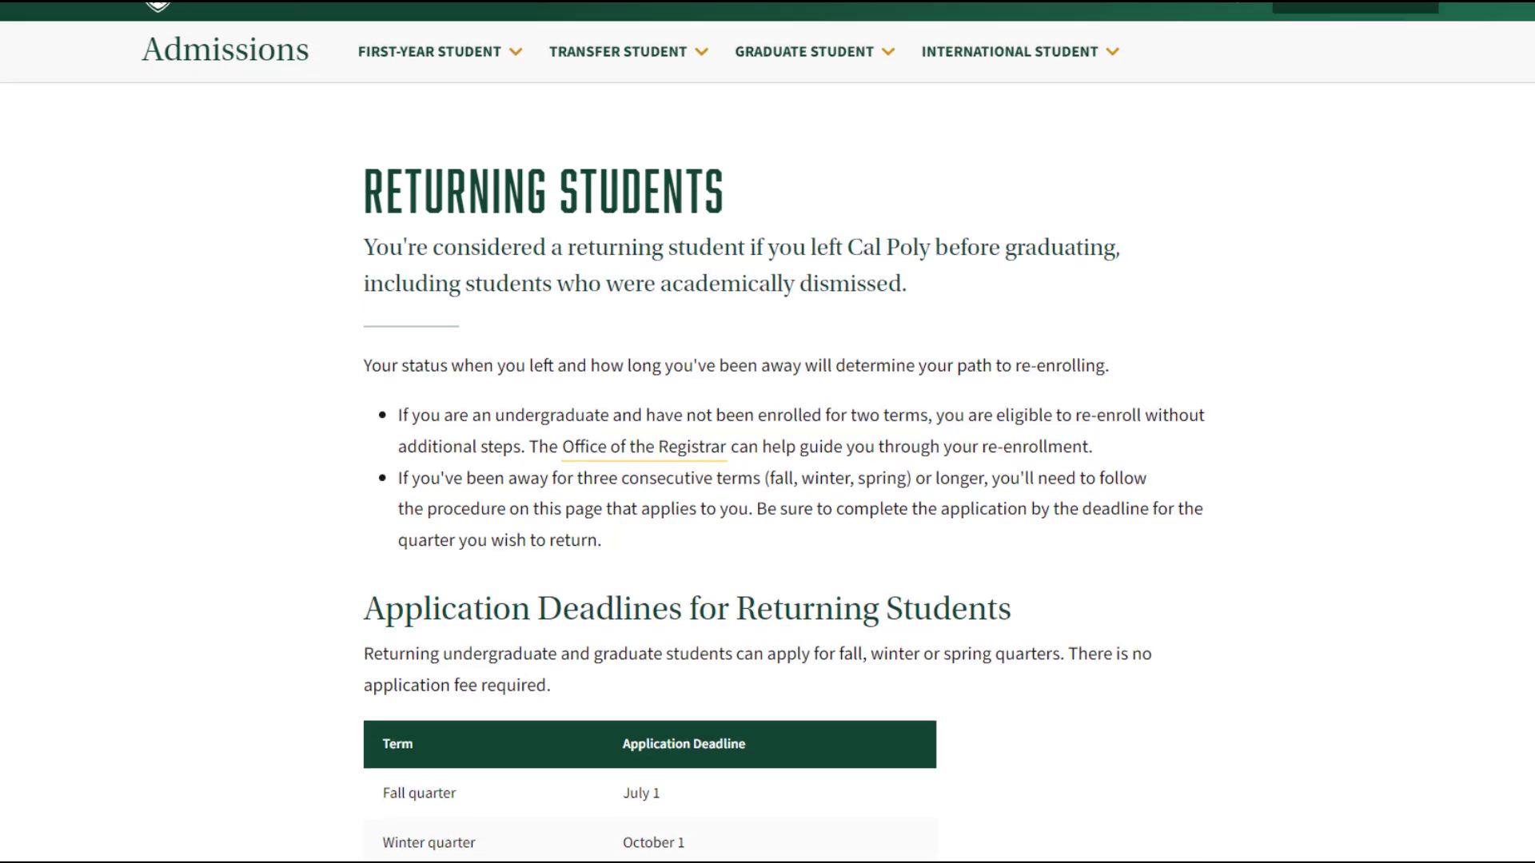
scroll(768, 431, down, 2)
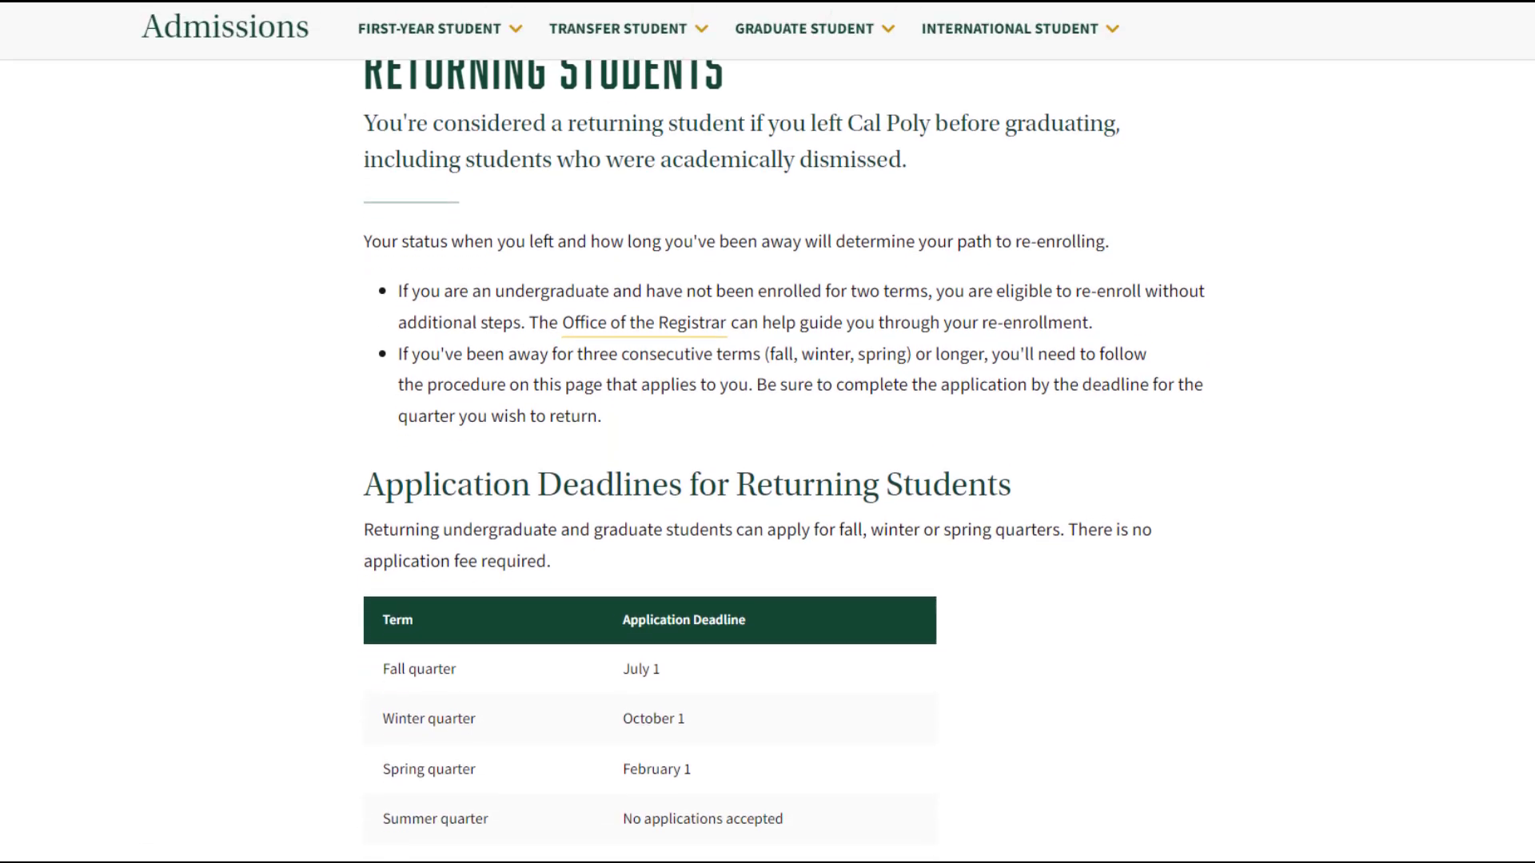
scroll(767, 431, down, 2)
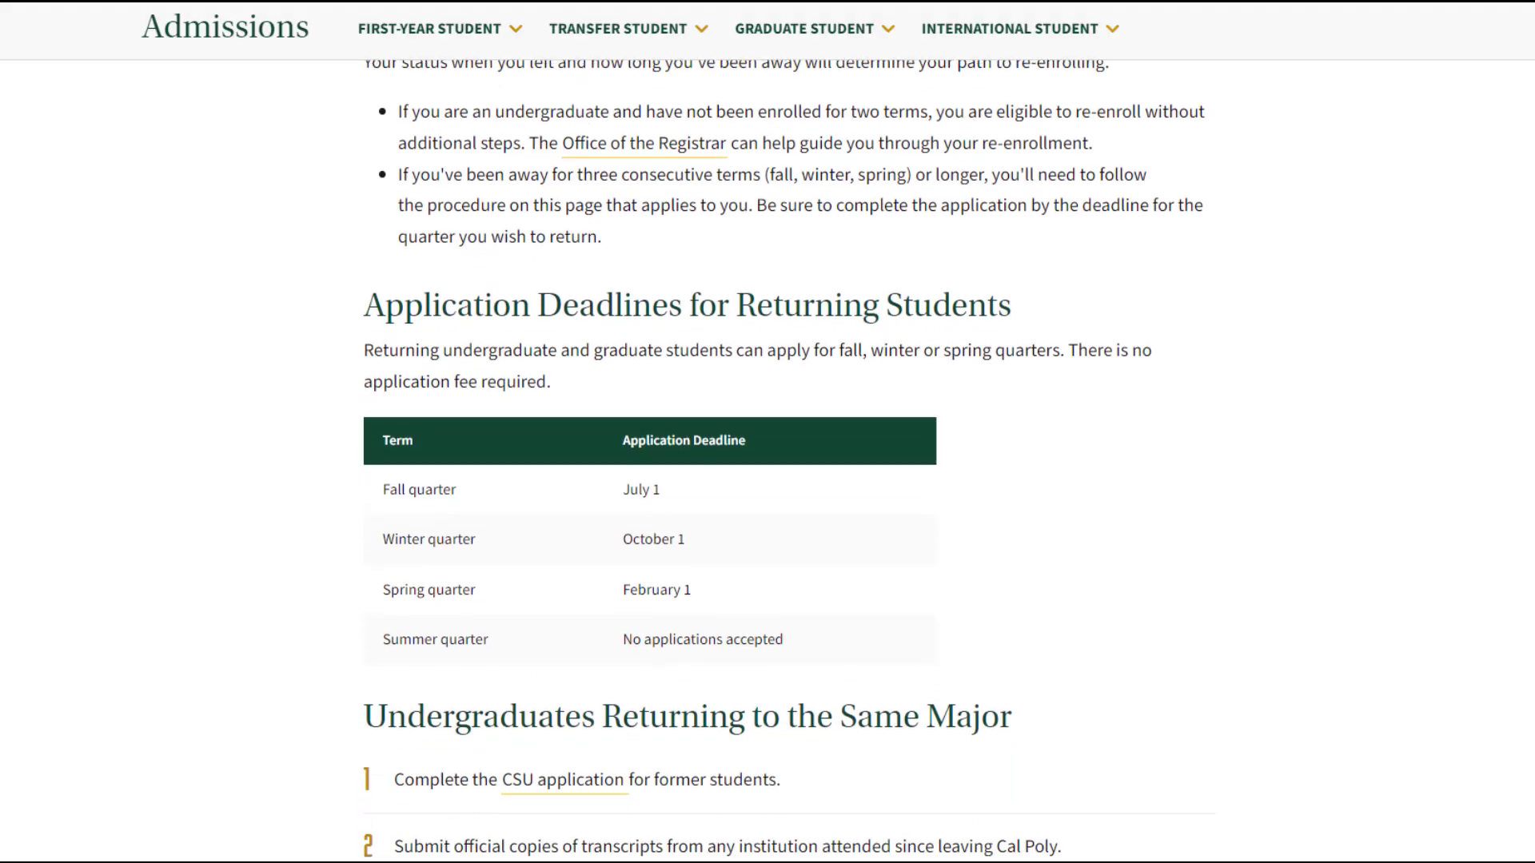
scroll(768, 432, down, 1)
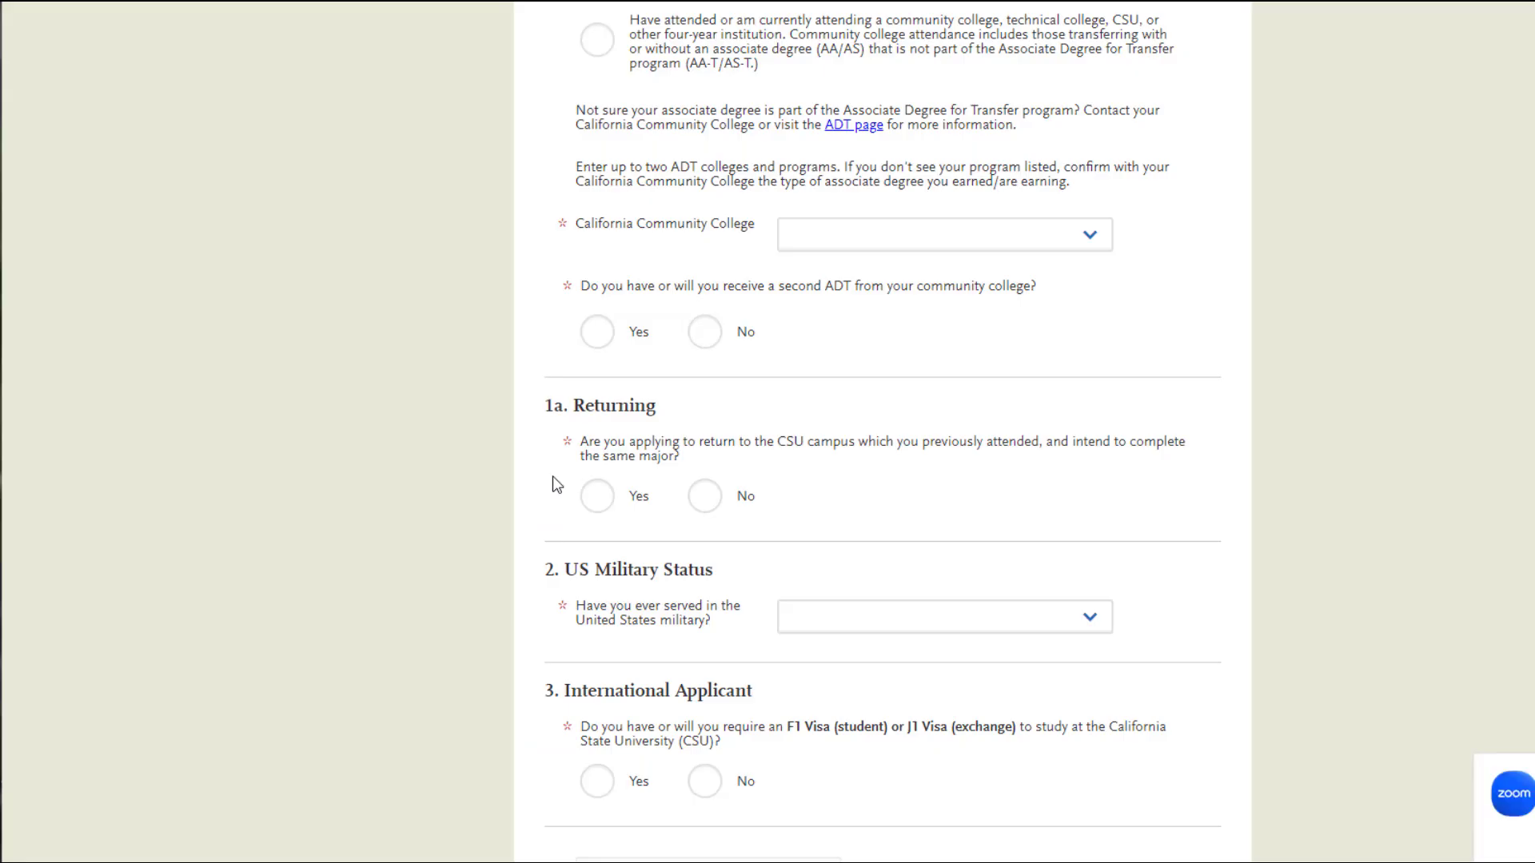
Answer No to returning, 'No. I have not served' for military, and No to F1/J1 visa.
click(705, 497)
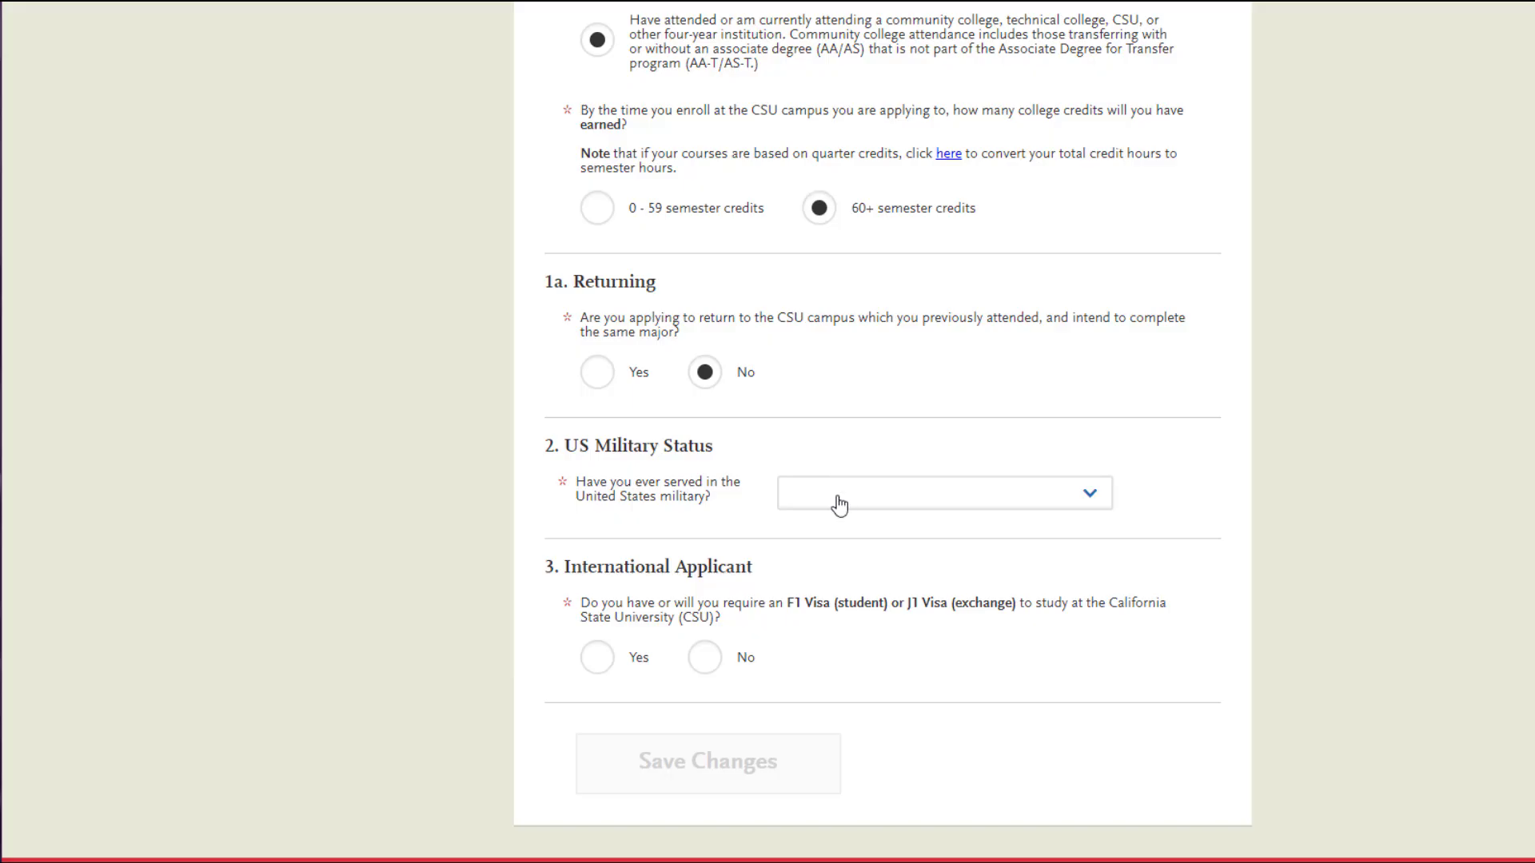
click(839, 503)
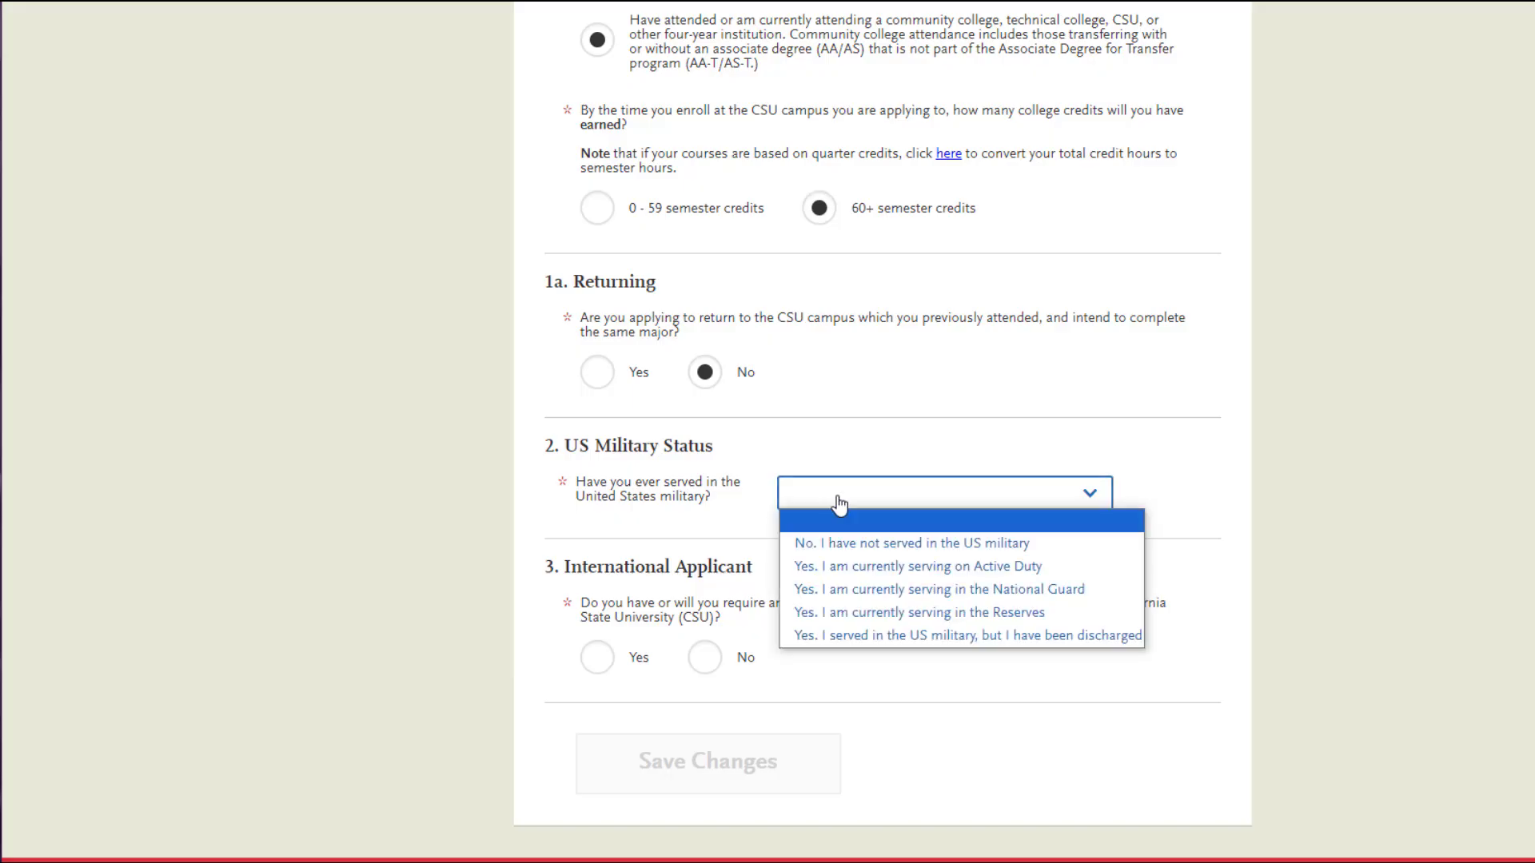
click(849, 541)
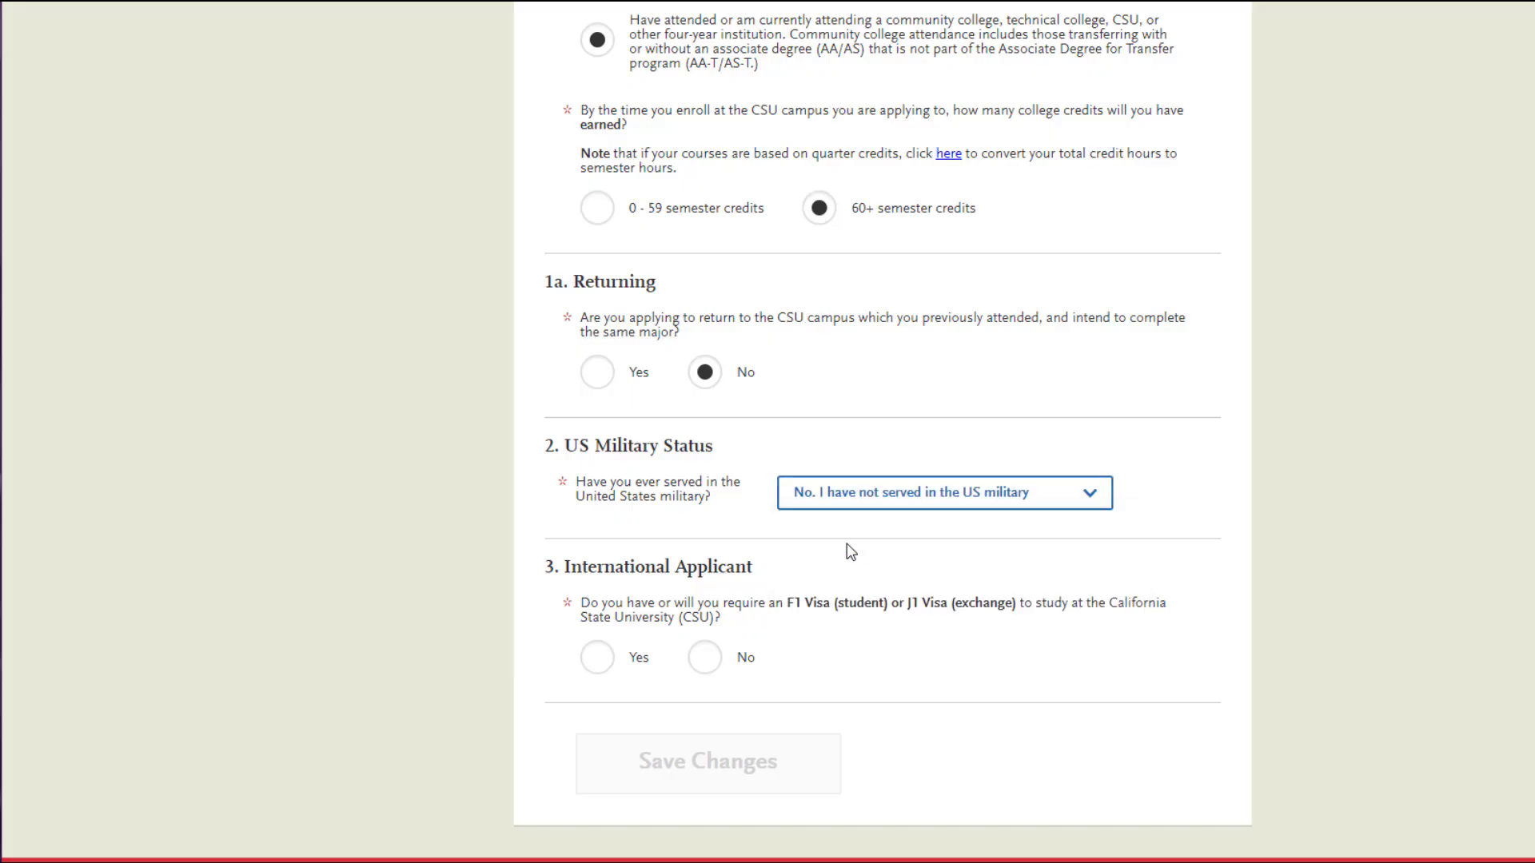
click(714, 665)
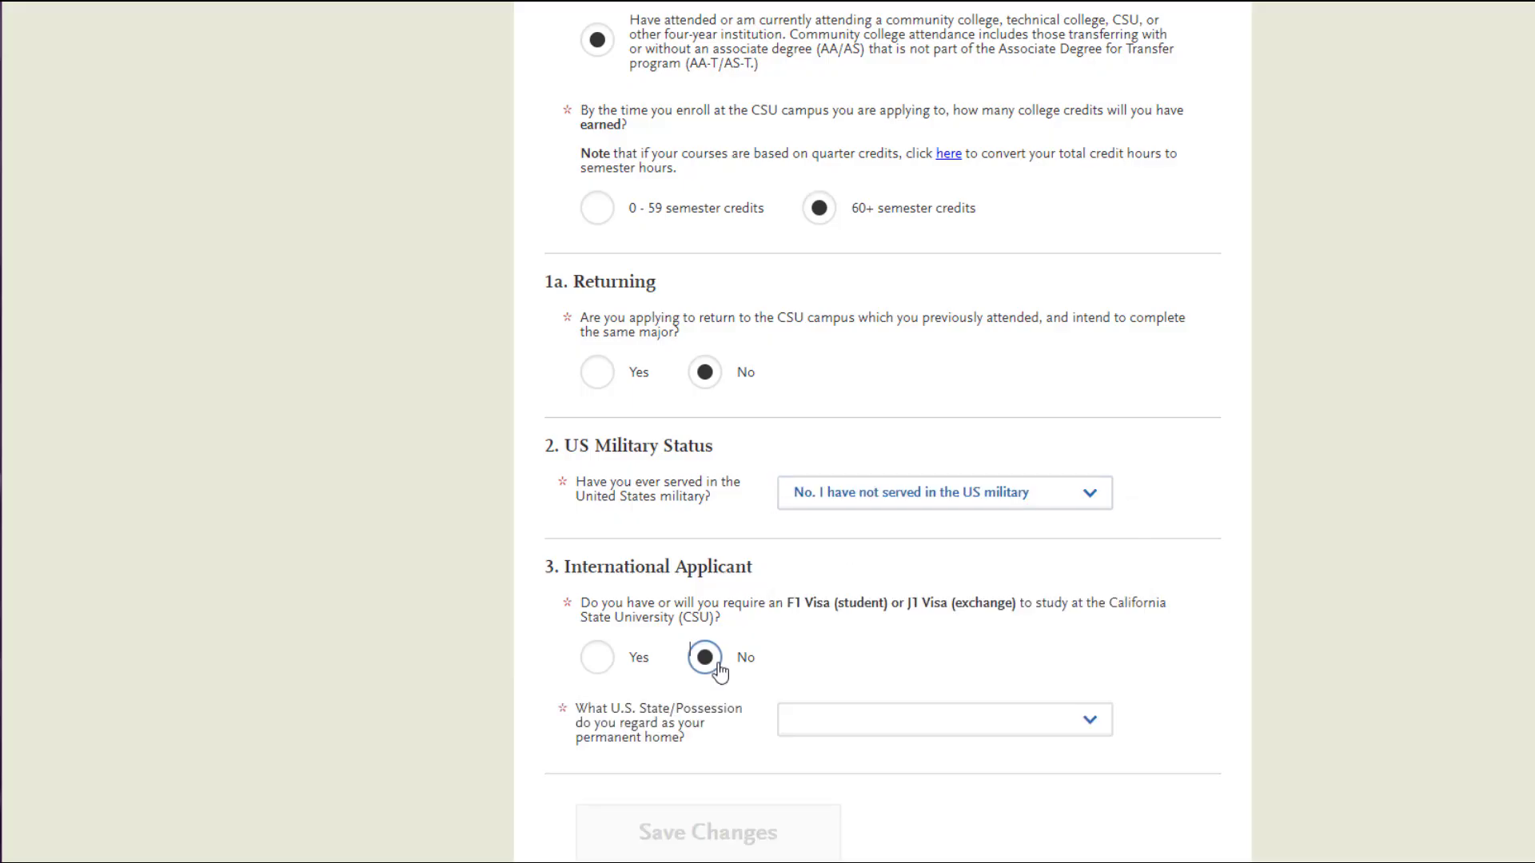
Choose California as the permanent home state.
click(821, 721)
click(860, 416)
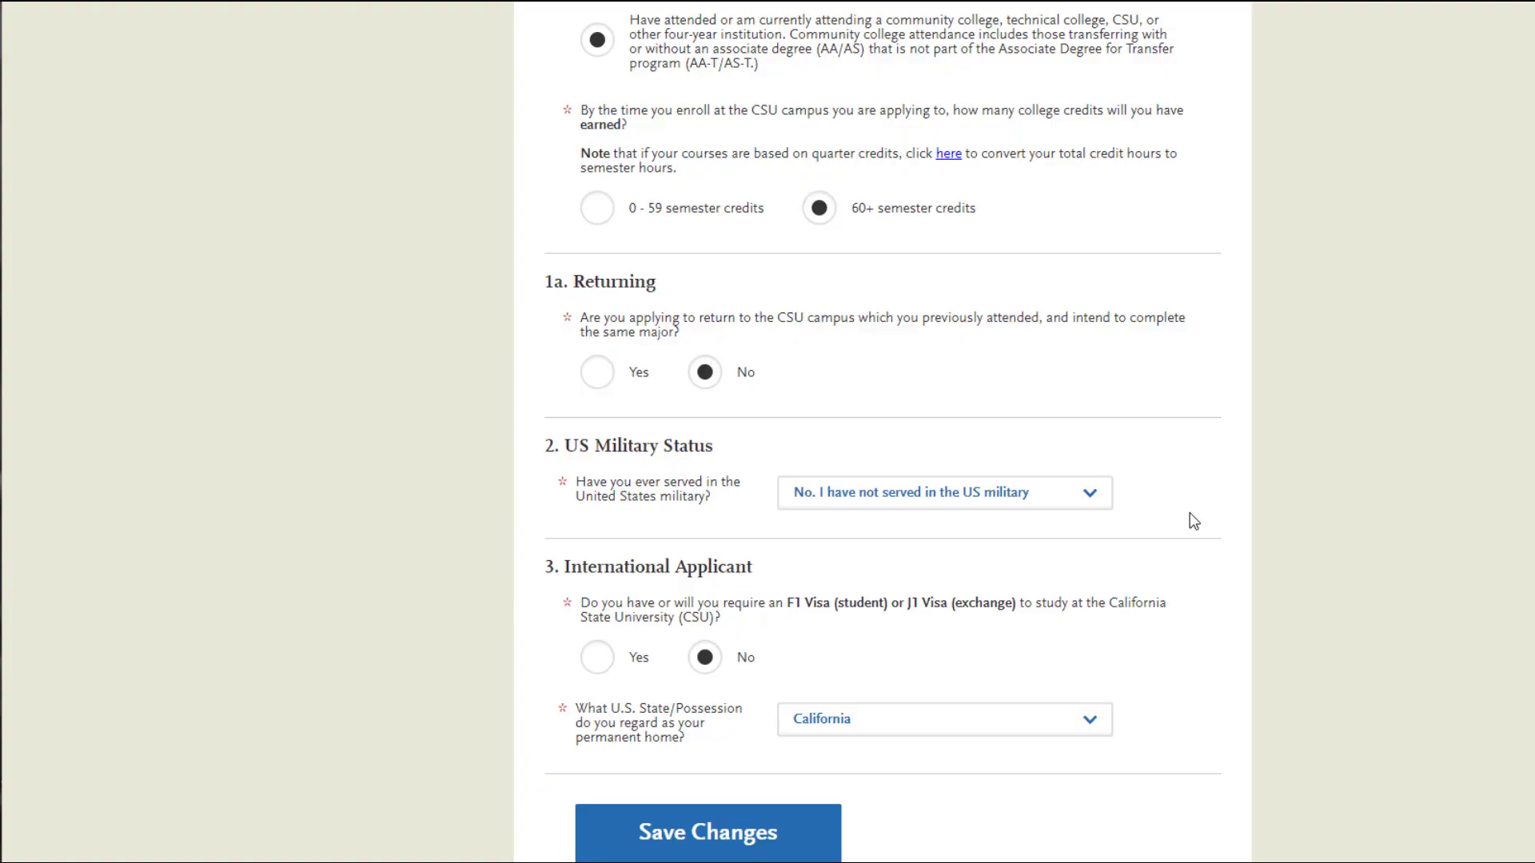
scroll(1191, 511, up, 10)
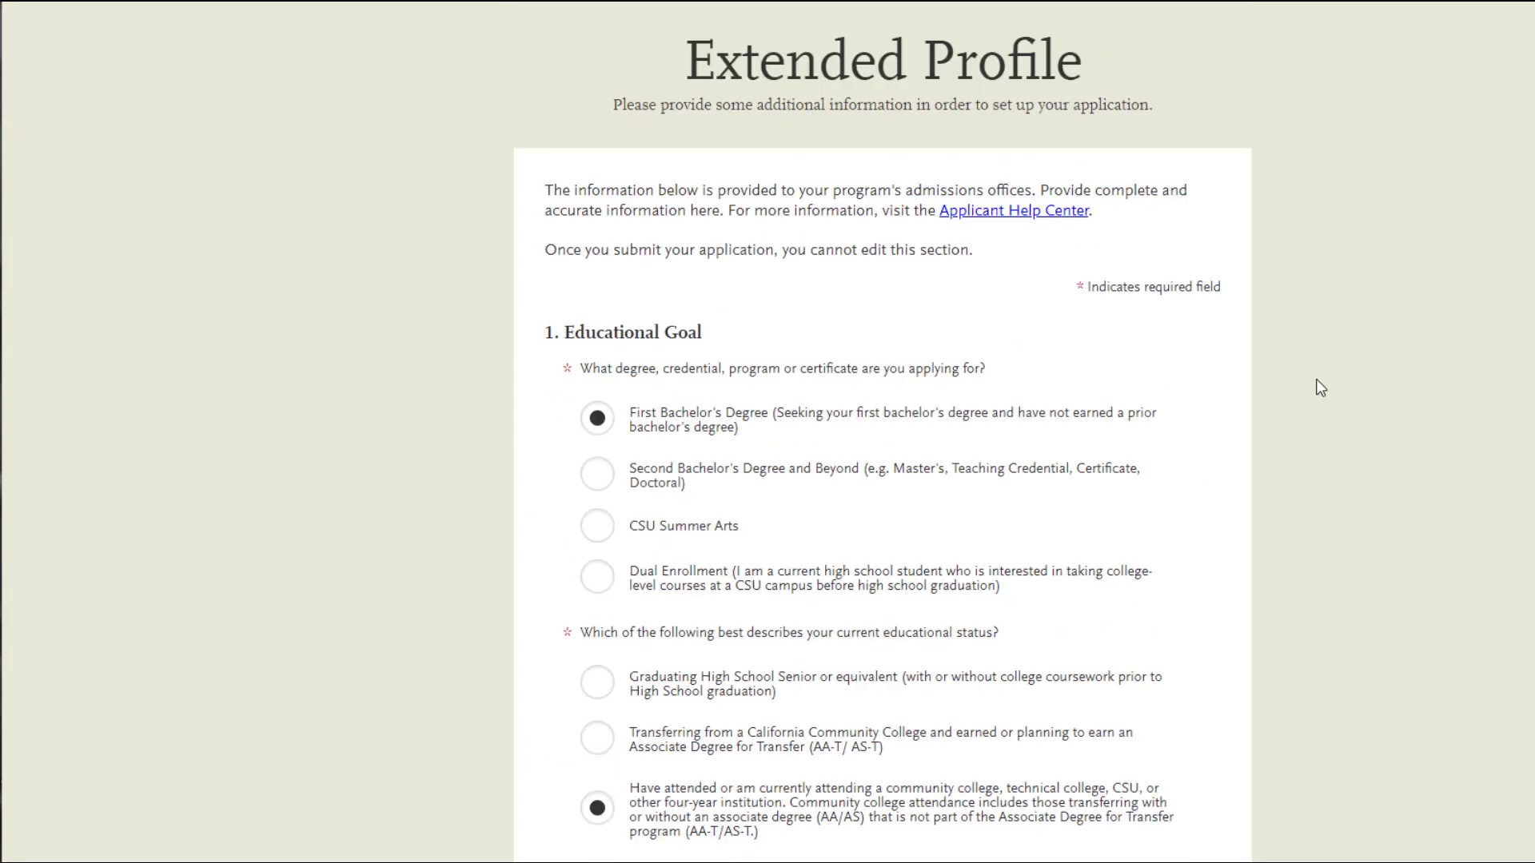